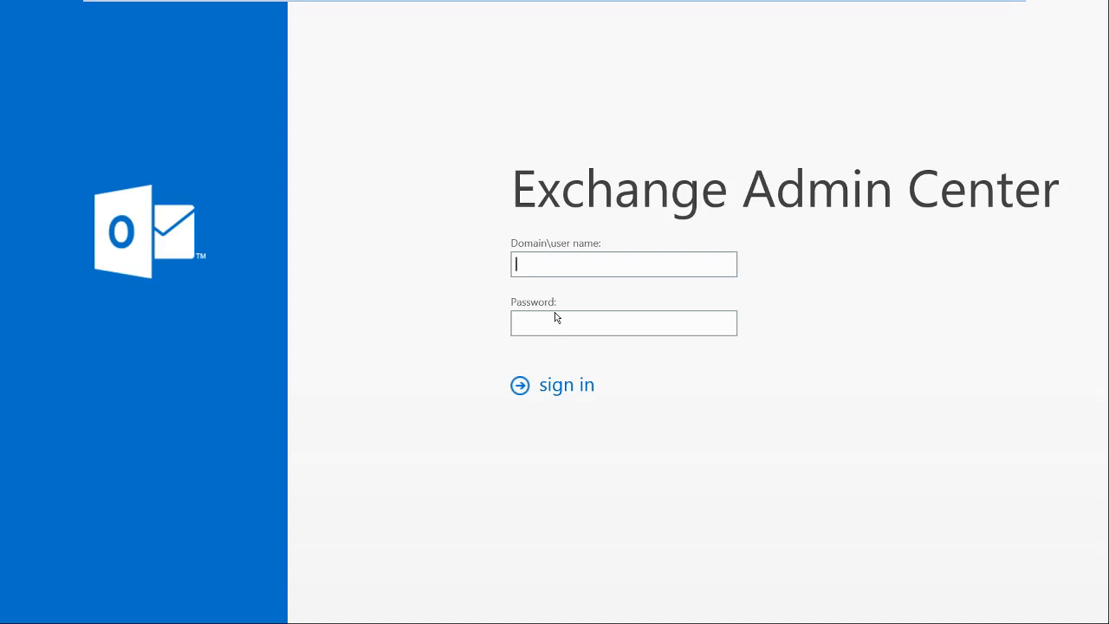
Sign in with the administrator's domain user name and password, declining to save the password.
type("IMROUJINET\\amrouji")
key("Tab")
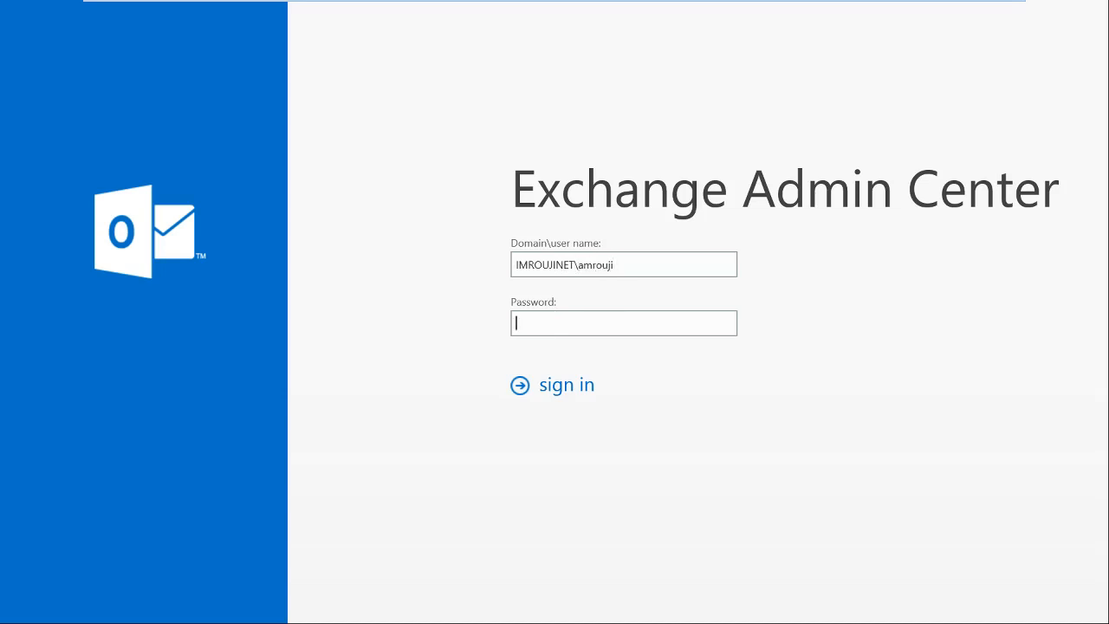
type("P@ssw0rd123")
key("Return")
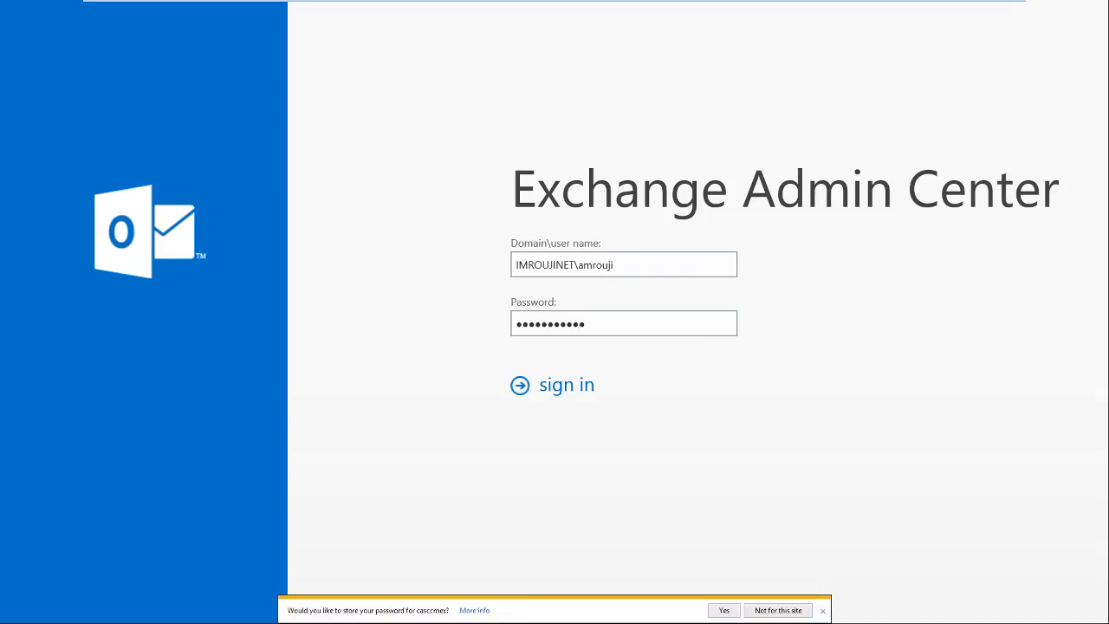
left_click(778, 611)
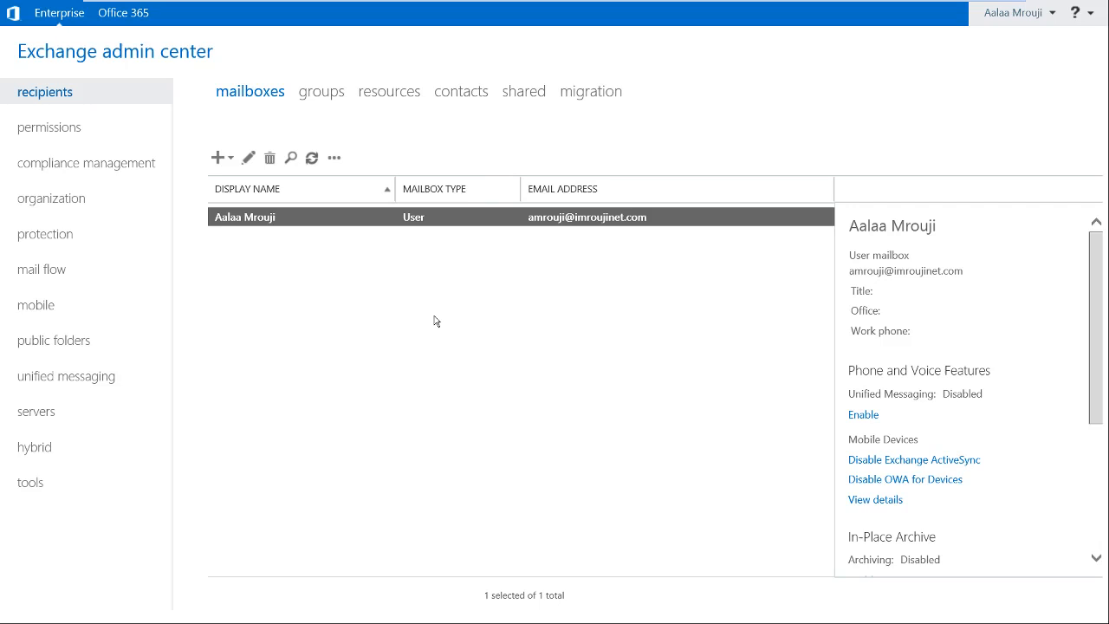
left_click(84, 139)
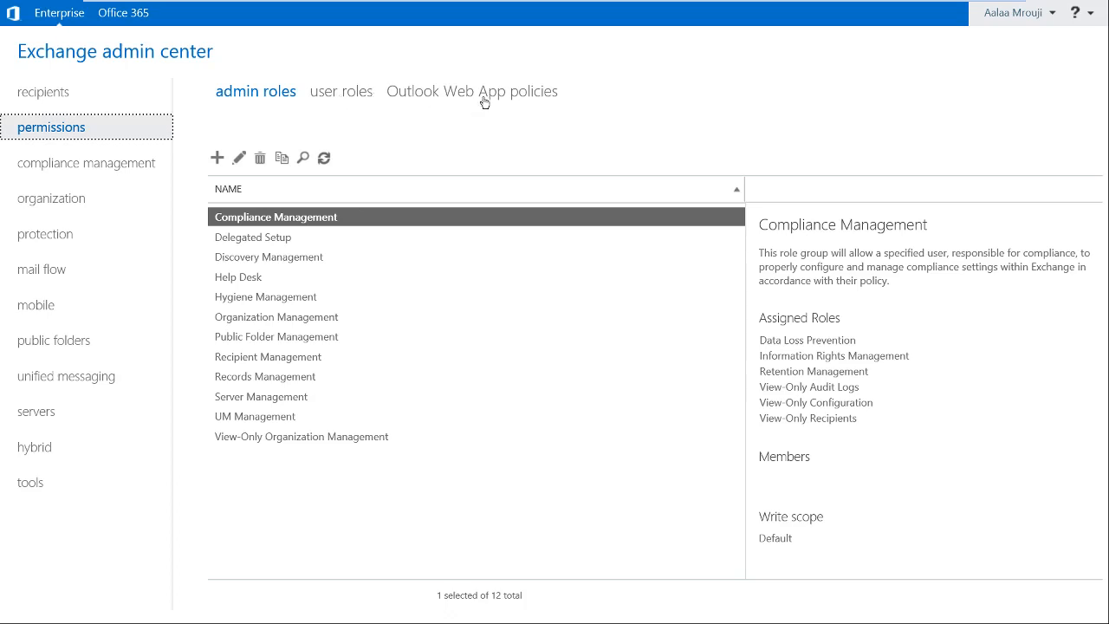
left_click(104, 164)
left_click(77, 202)
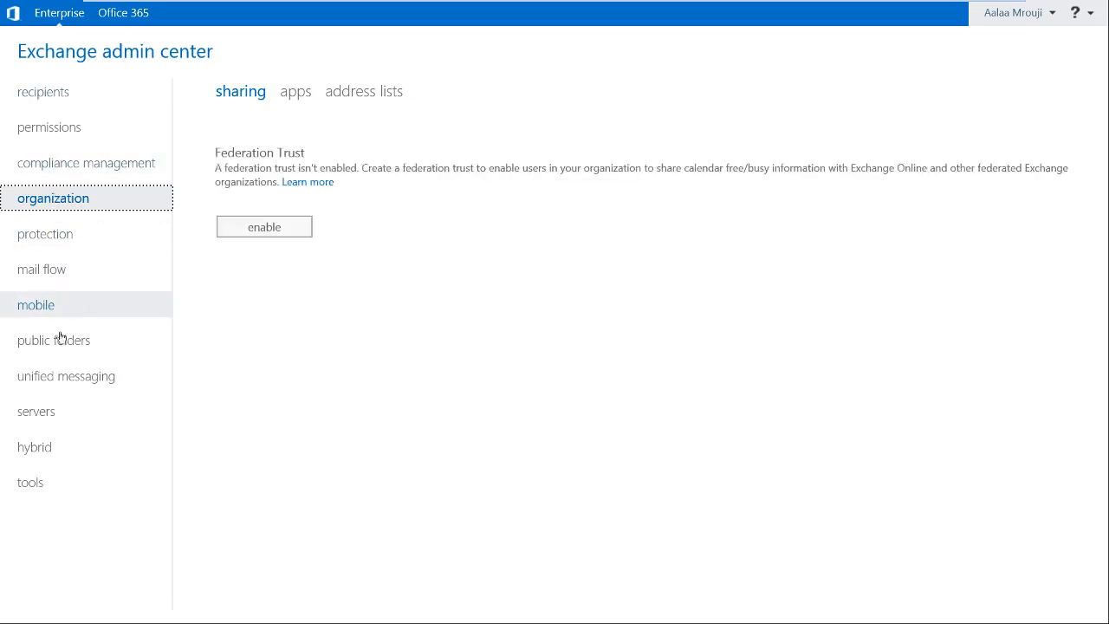
left_click(48, 412)
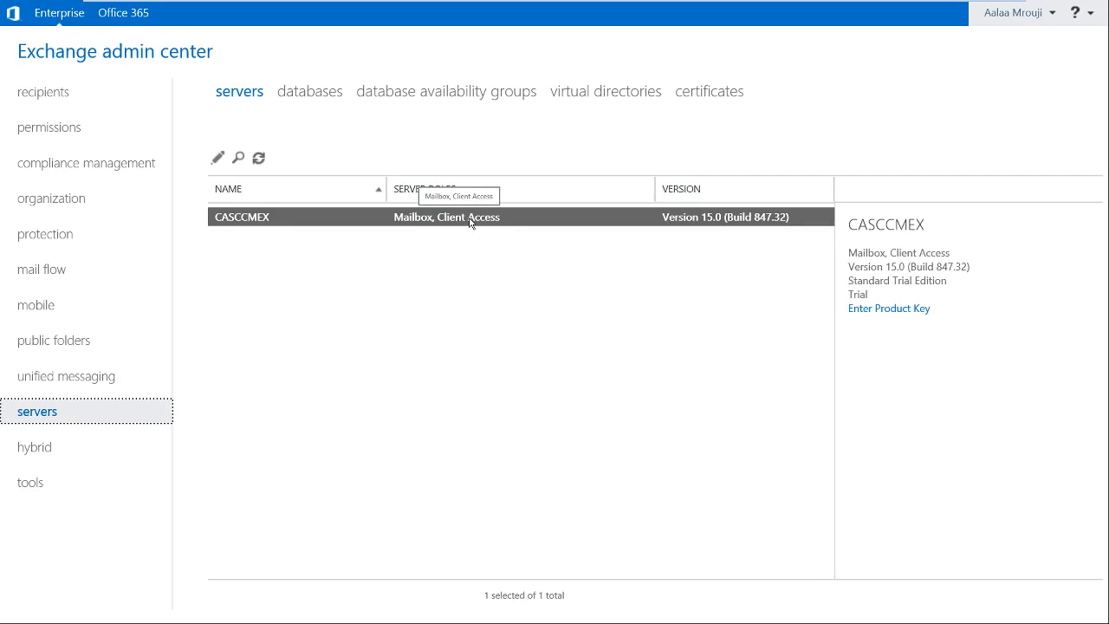
left_click(58, 106)
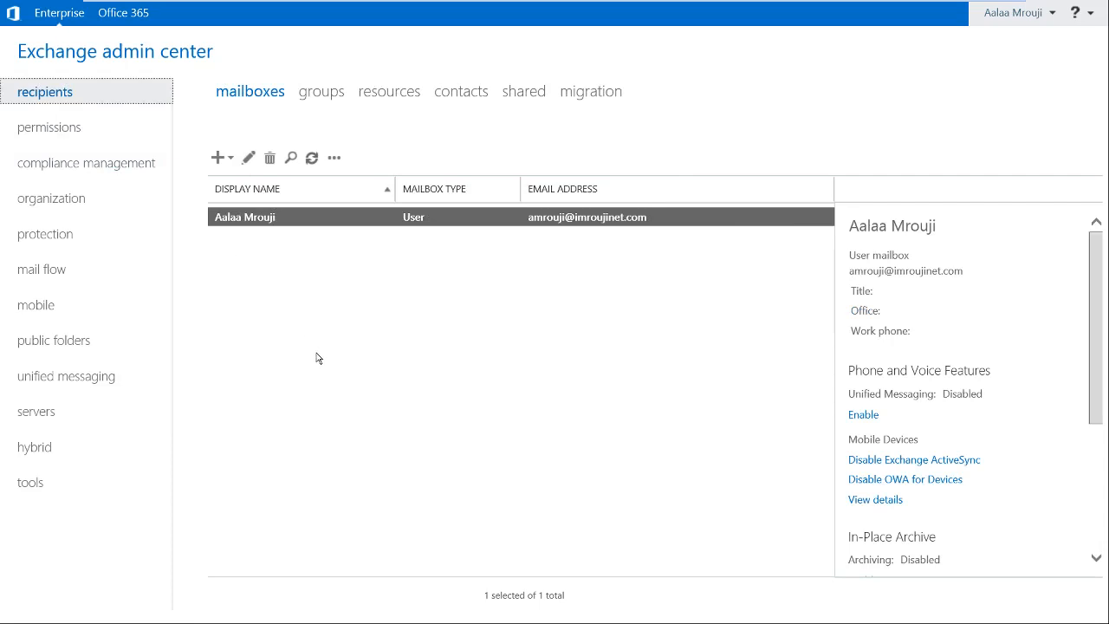
left_click(248, 161)
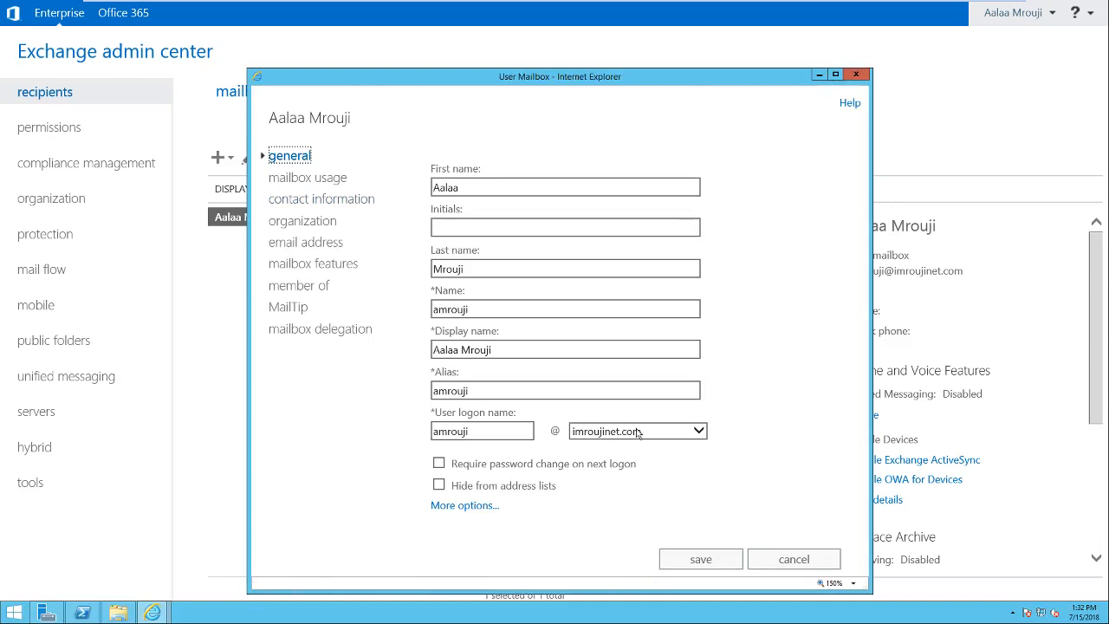
left_click(310, 180)
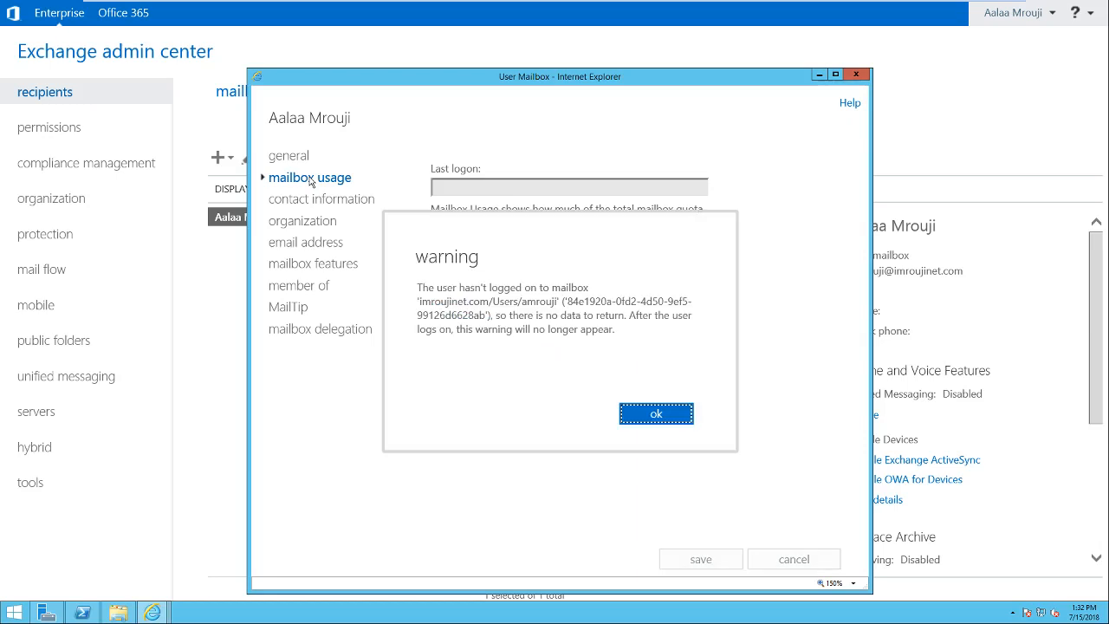
left_click(651, 413)
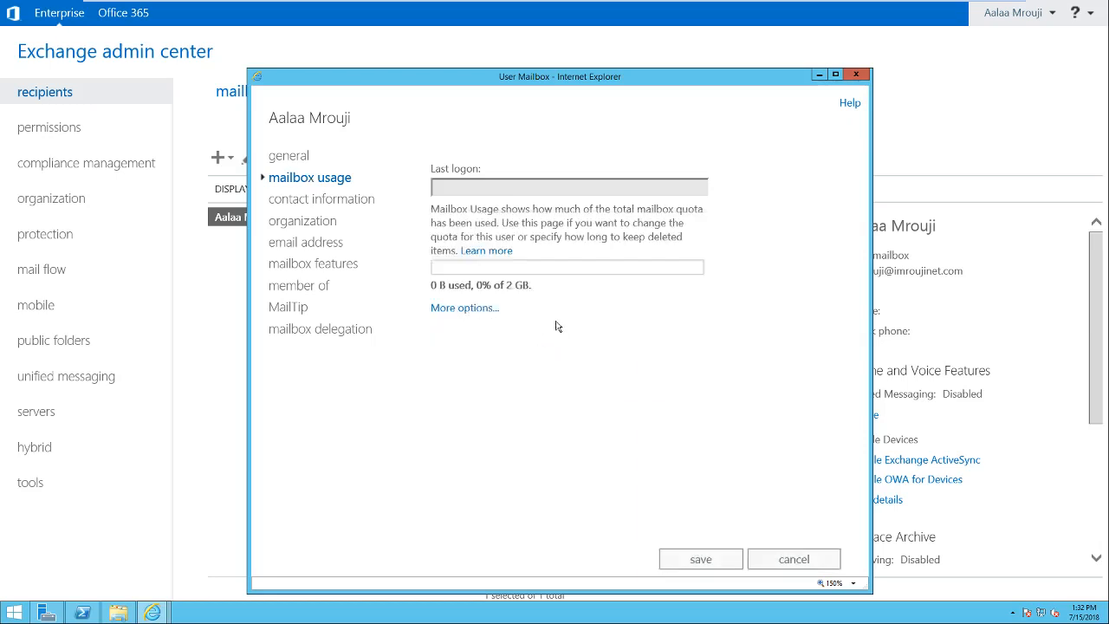
left_click(304, 161)
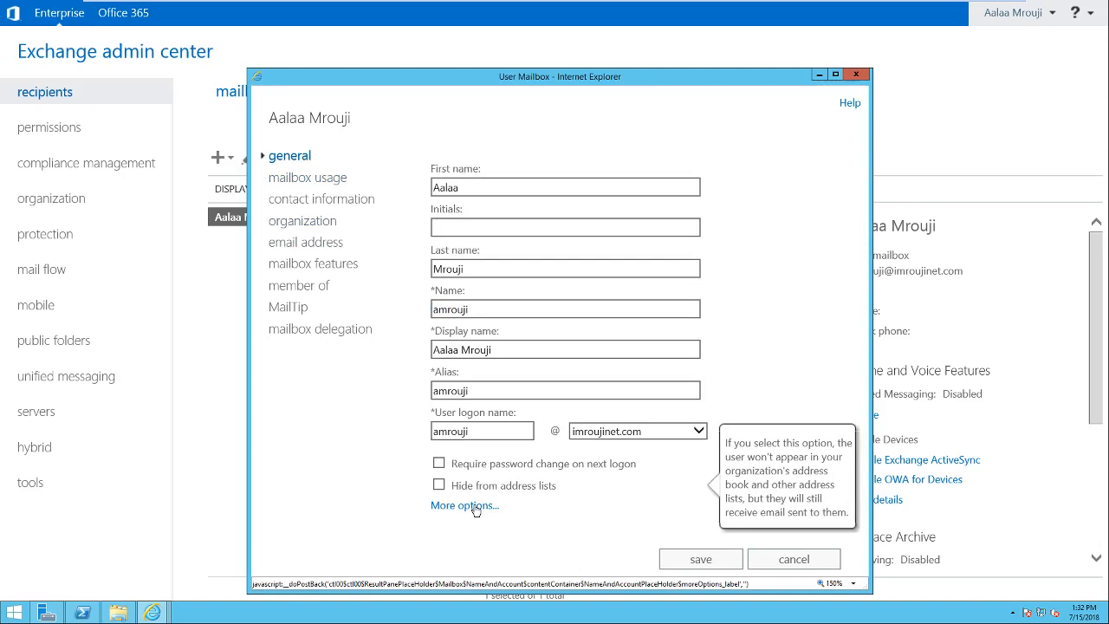
left_click(778, 559)
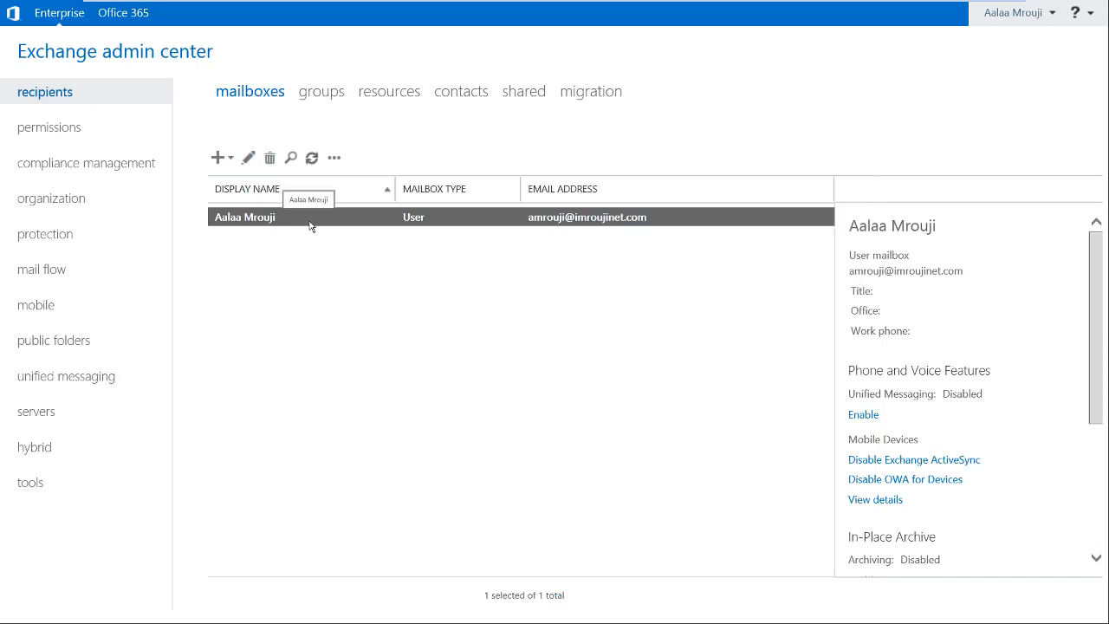
Start a new user mailbox with alias exchtest for a new user account.
left_click(219, 160)
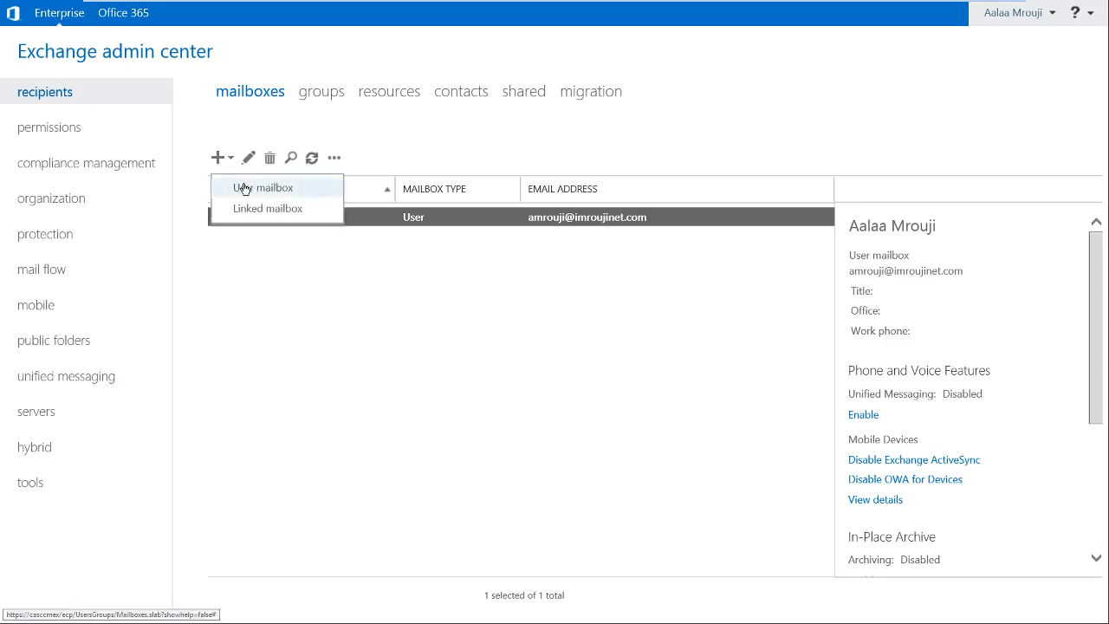
left_click(245, 189)
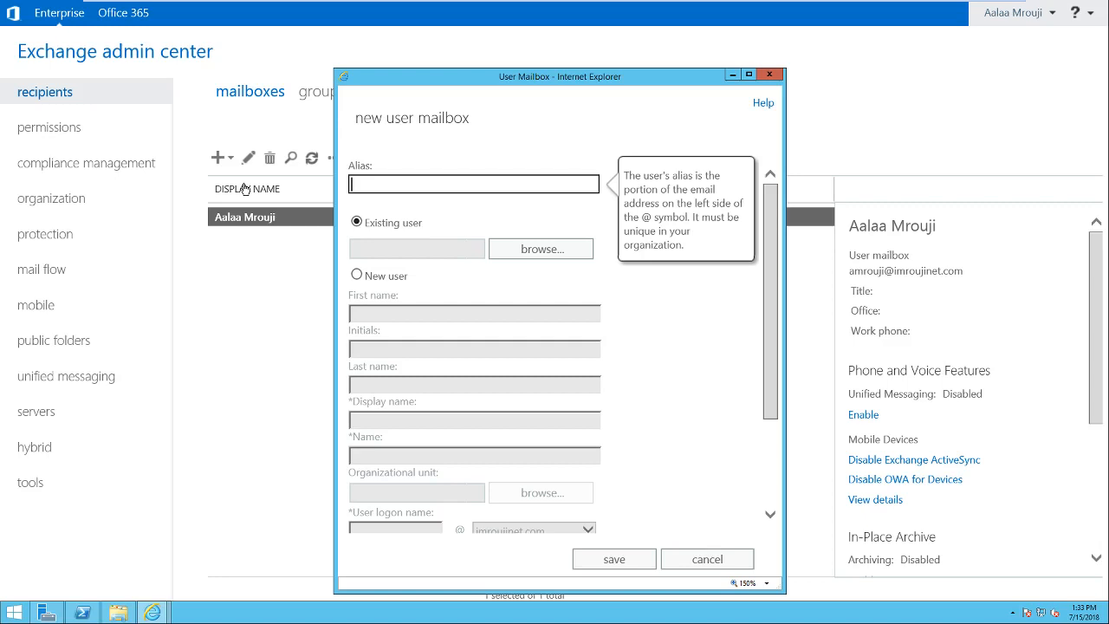
type("exchtest")
left_click(357, 273)
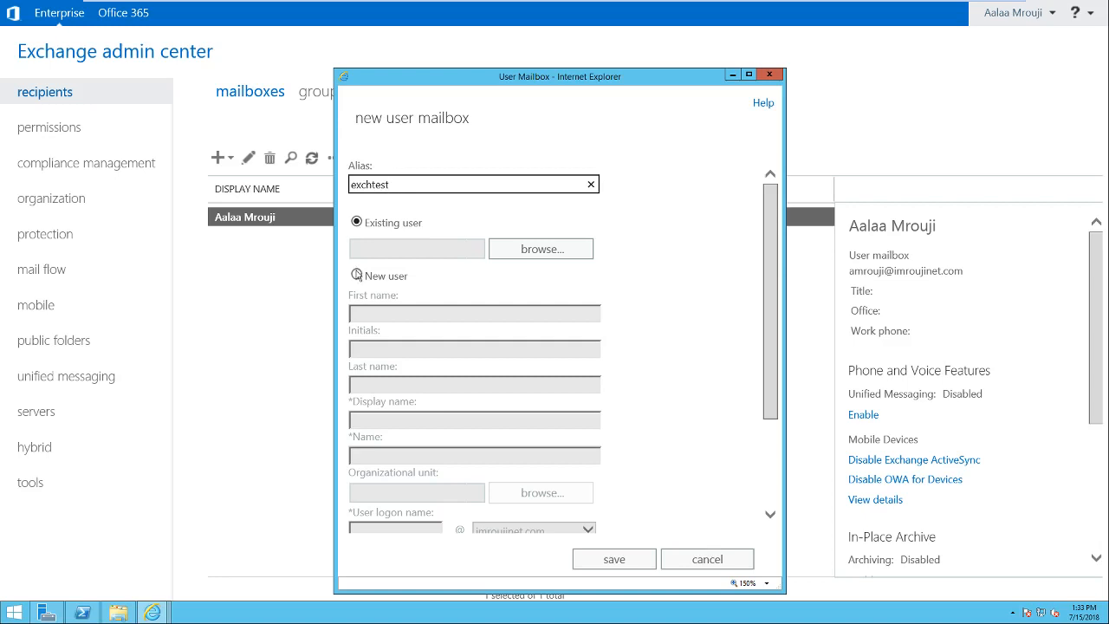
Enter first name Exch and last name Test for the new user.
left_click(390, 313)
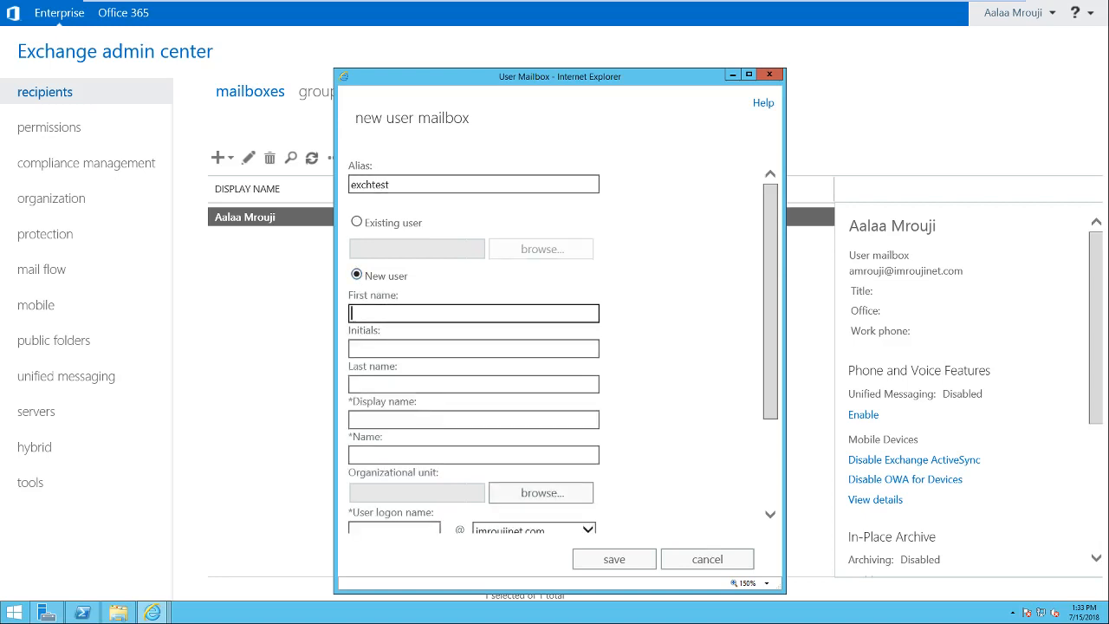
type("Exch")
key("Tab")
key("Tab")
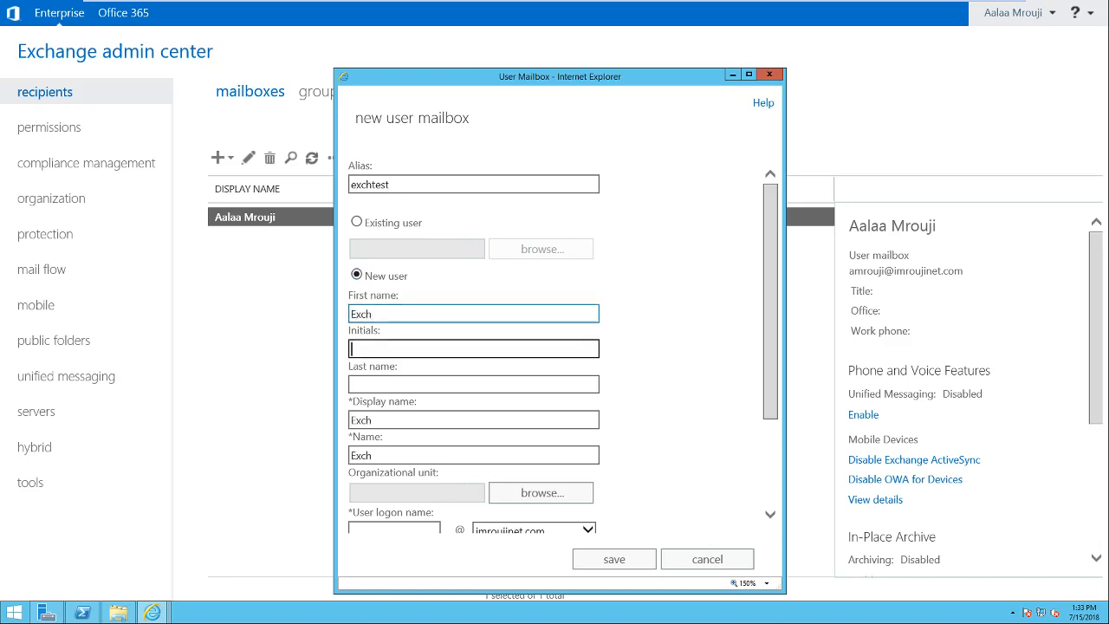
type("Test")
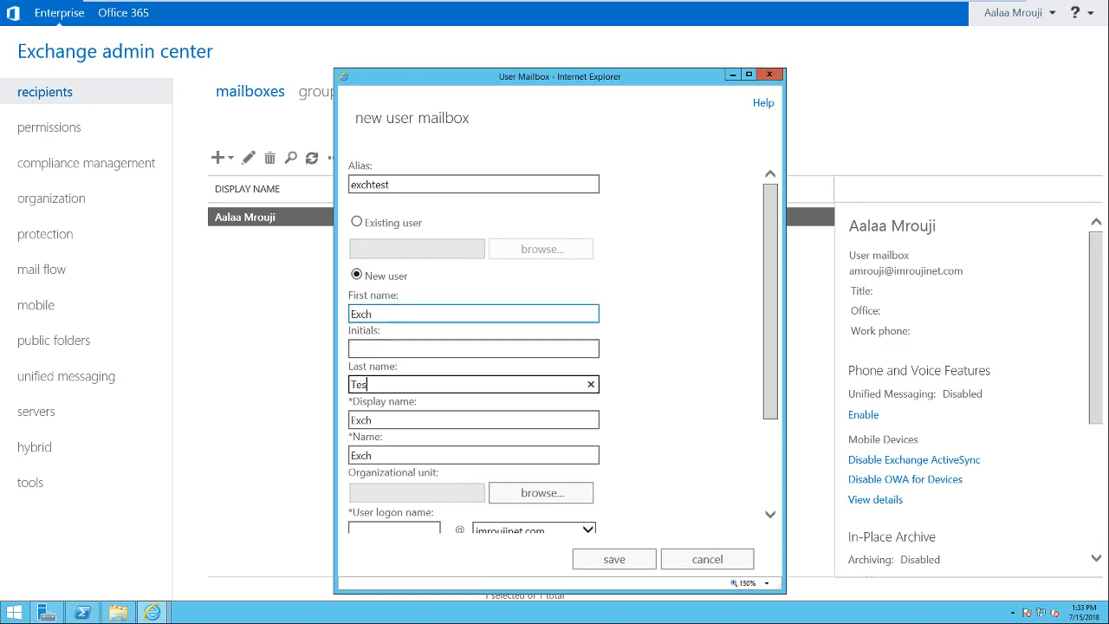
key("Tab")
key("Tab")
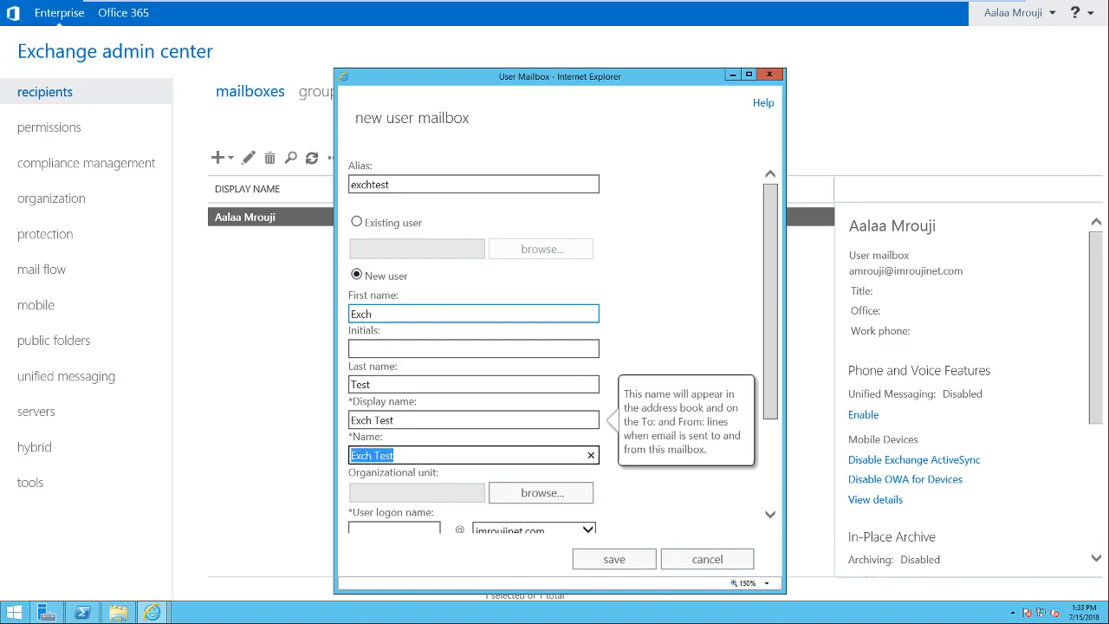
key("Tab")
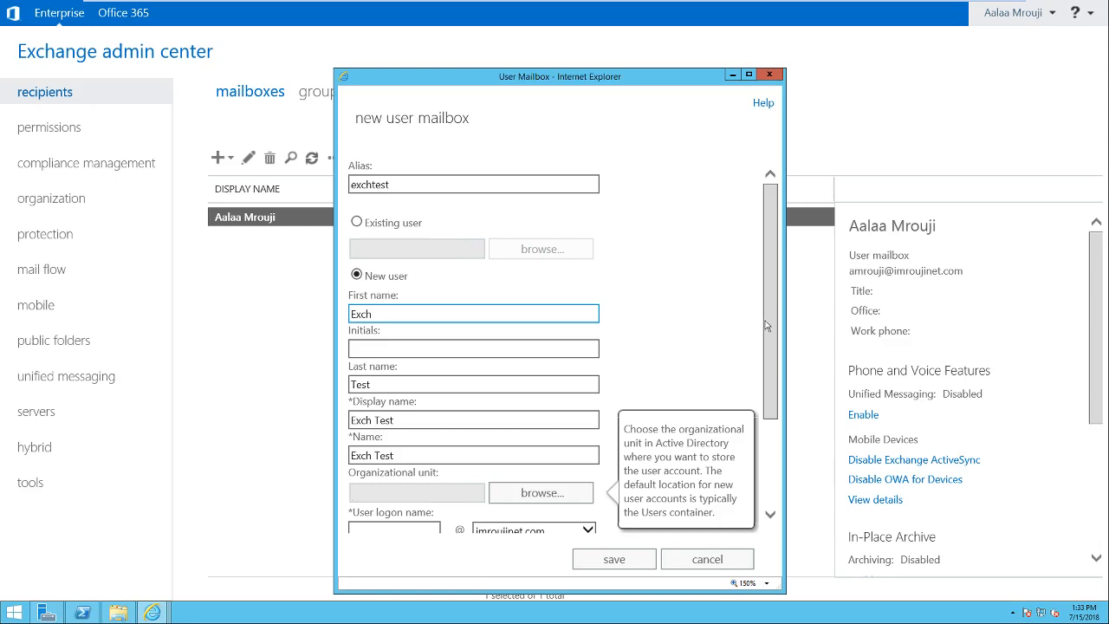
Set user logon name exchtest and enter and confirm the new user's password.
scroll(766, 325, "down", 3)
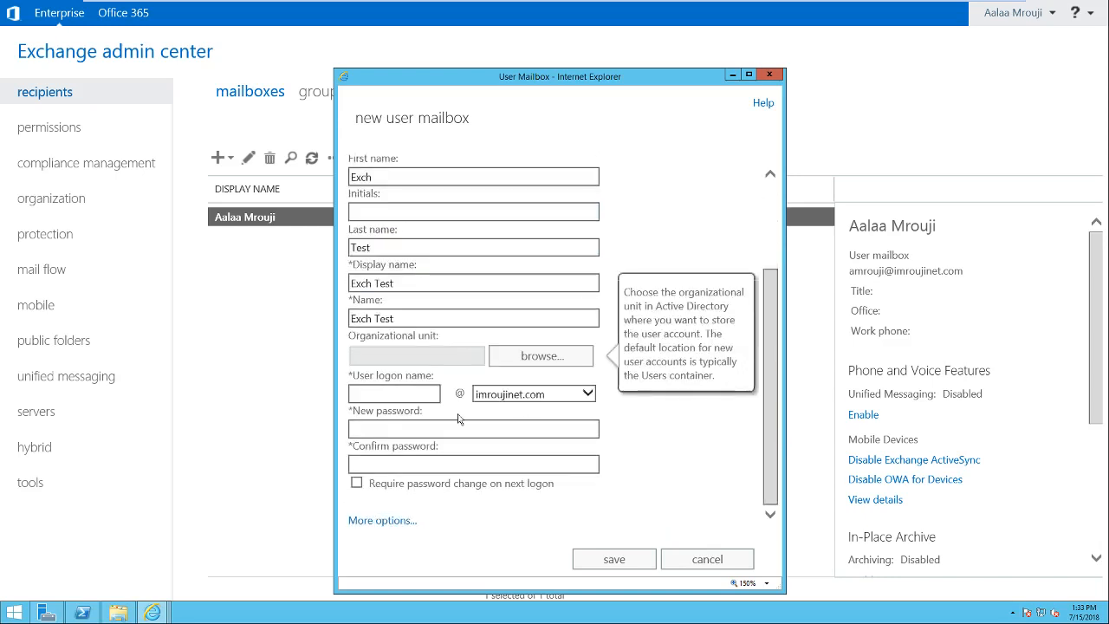
left_click(395, 394)
type("e")
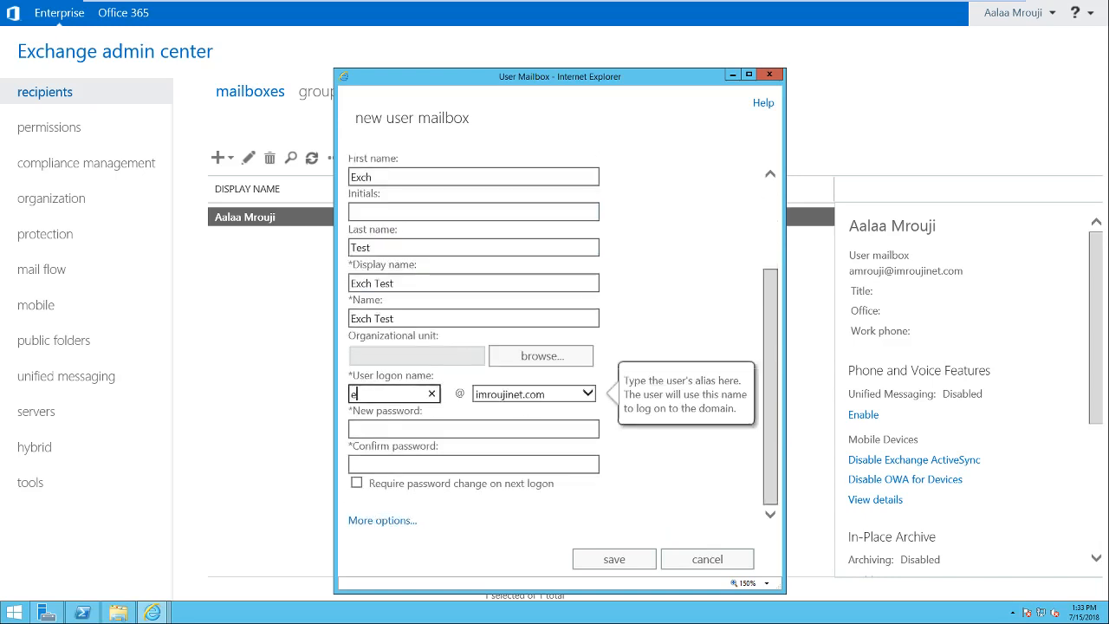
type("xchtest")
key("Tab")
key("Tab")
type("P")
key("BackSpace")
type("••••••••")
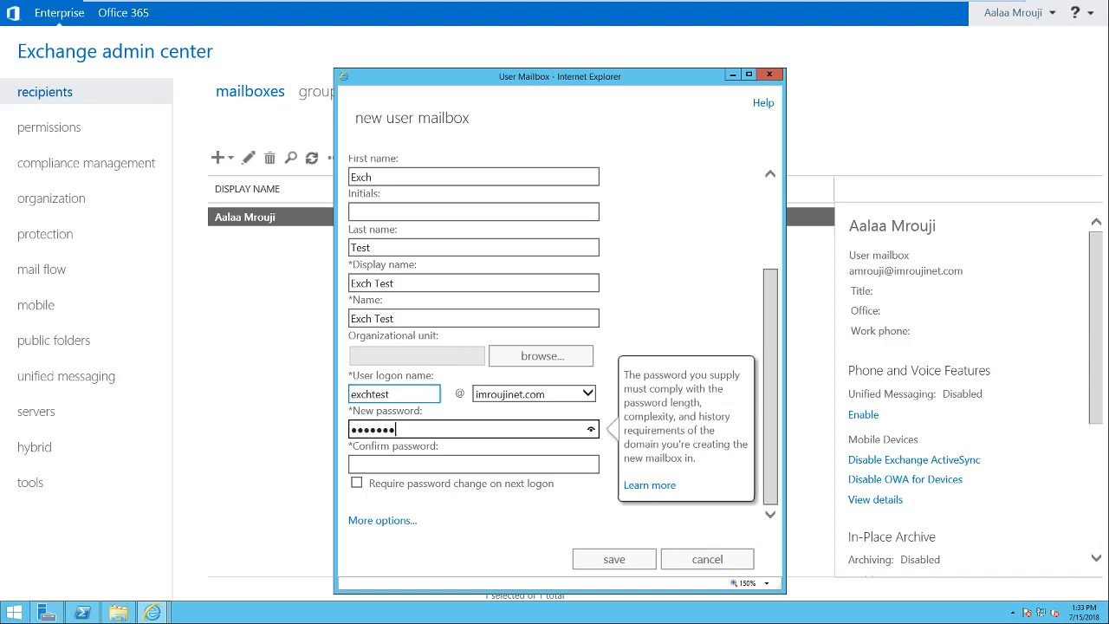
key("Tab")
key("Tab")
type("••••")
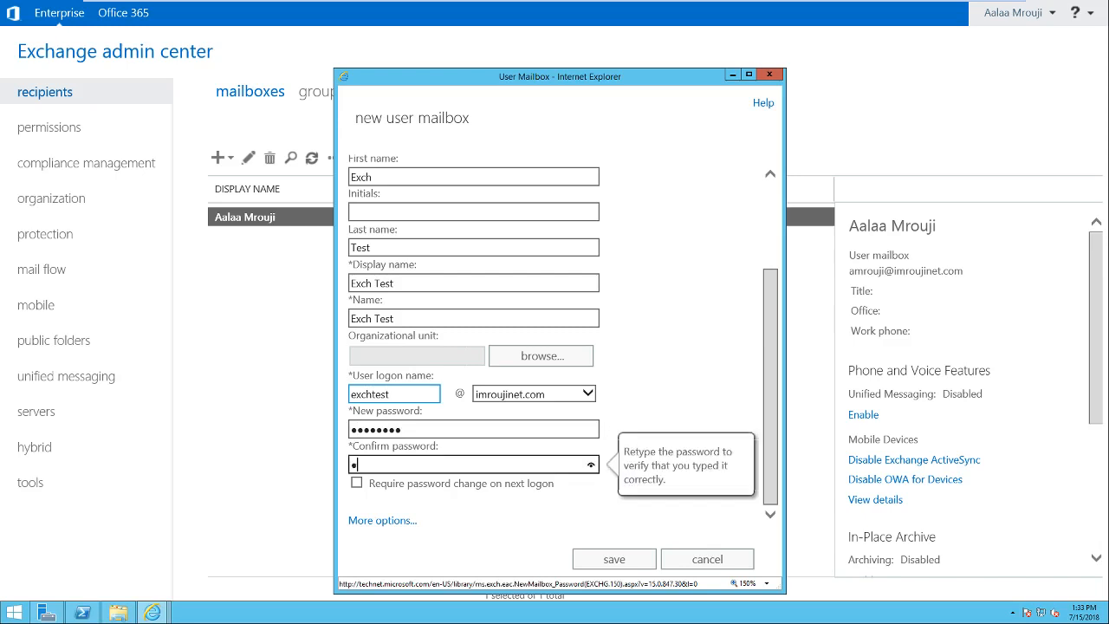
type("••••")
Reveal the additional mailbox options and save the Exch Test mailbox.
left_click(409, 523)
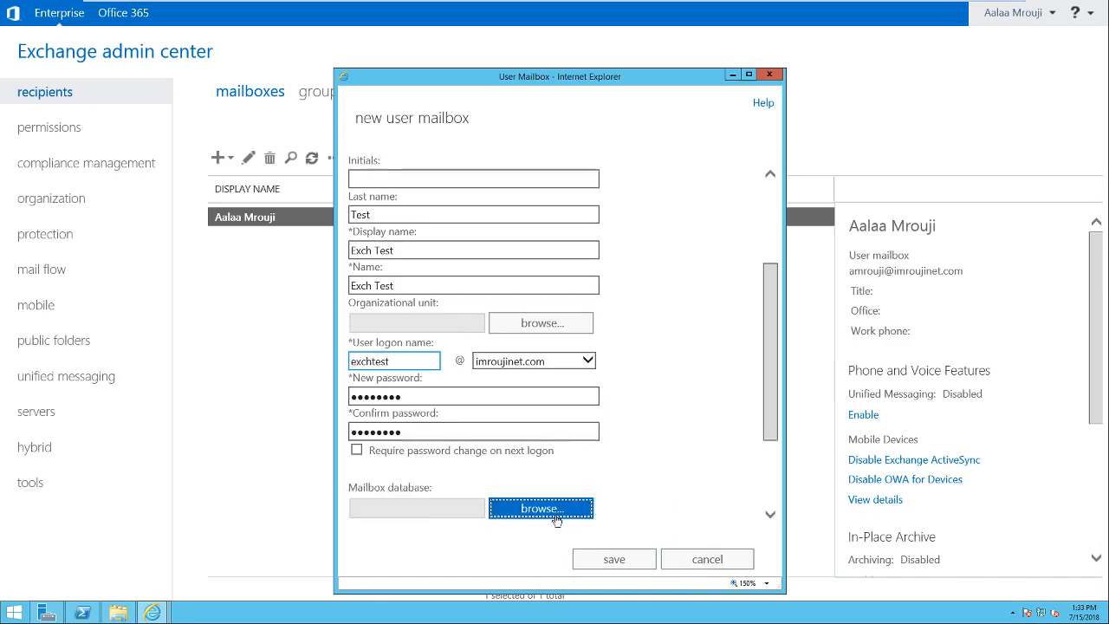
left_click(771, 362)
mouse_move(771, 362)
left_mouse_down()
mouse_move(773, 431)
mouse_move(768, 366)
left_mouse_up()
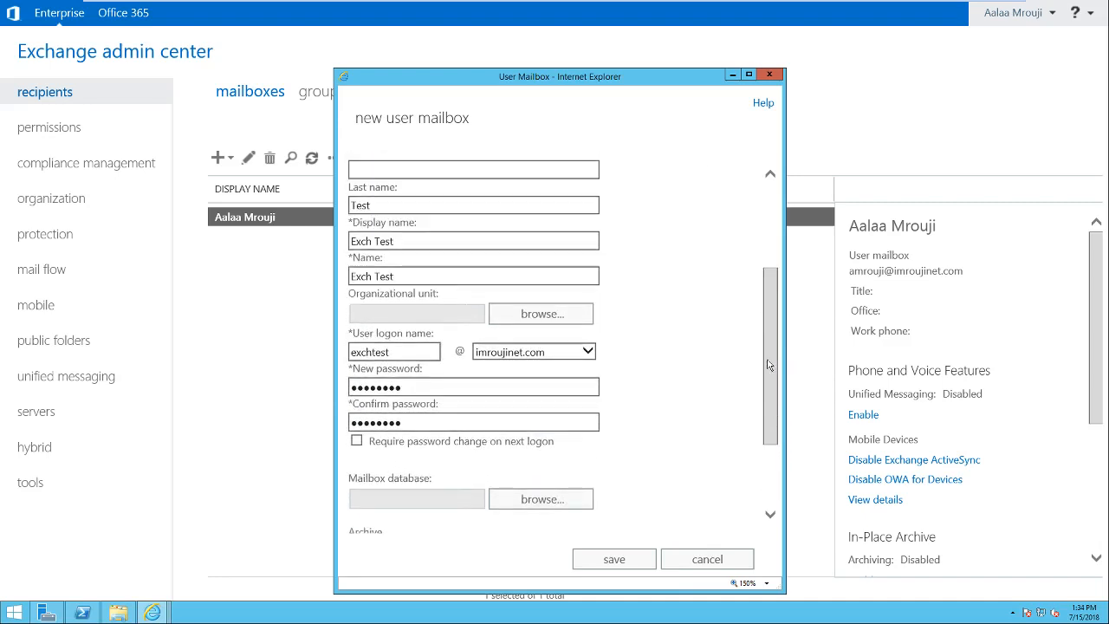
left_click_drag(767, 364, 762, 232)
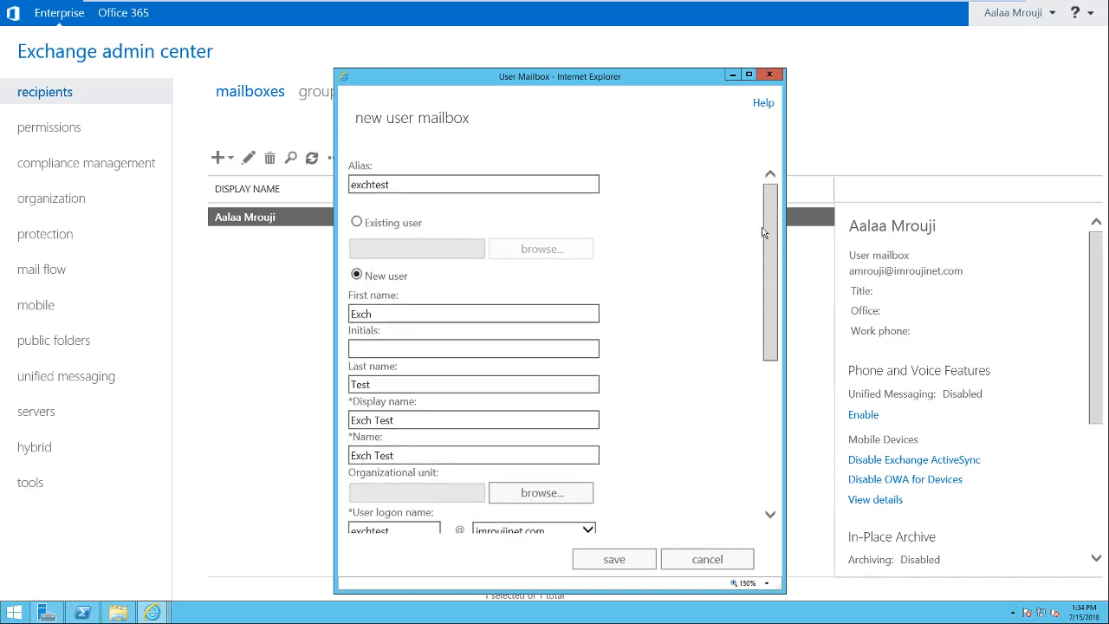
left_click(618, 561)
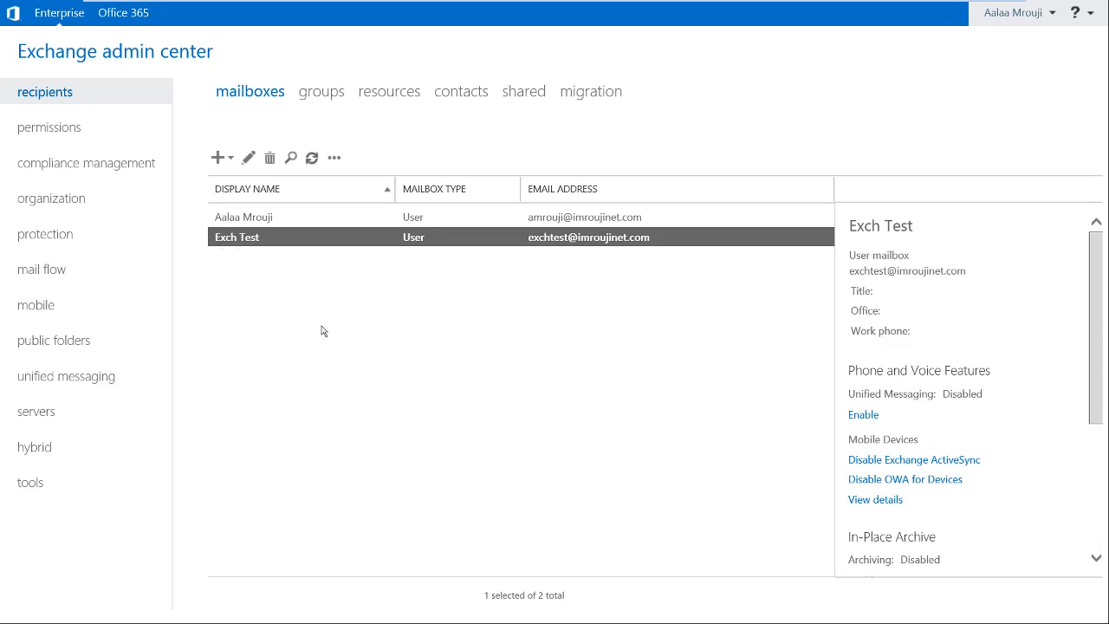
Under servers' mail flow, start a new send connector named mail.imroujinet.com.
left_click(47, 416)
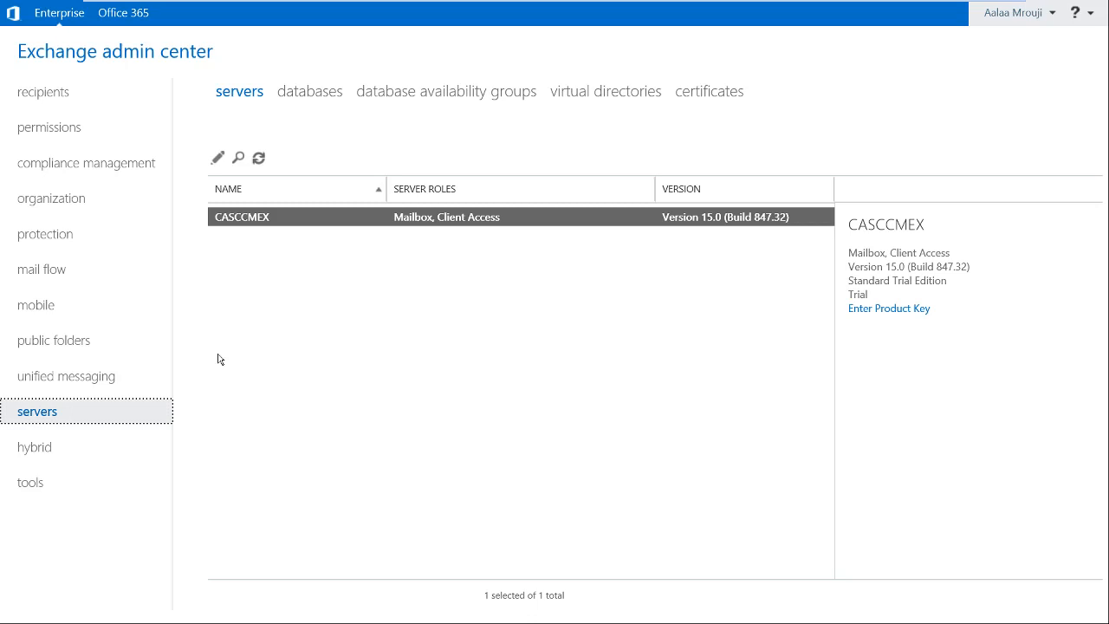
left_click(58, 276)
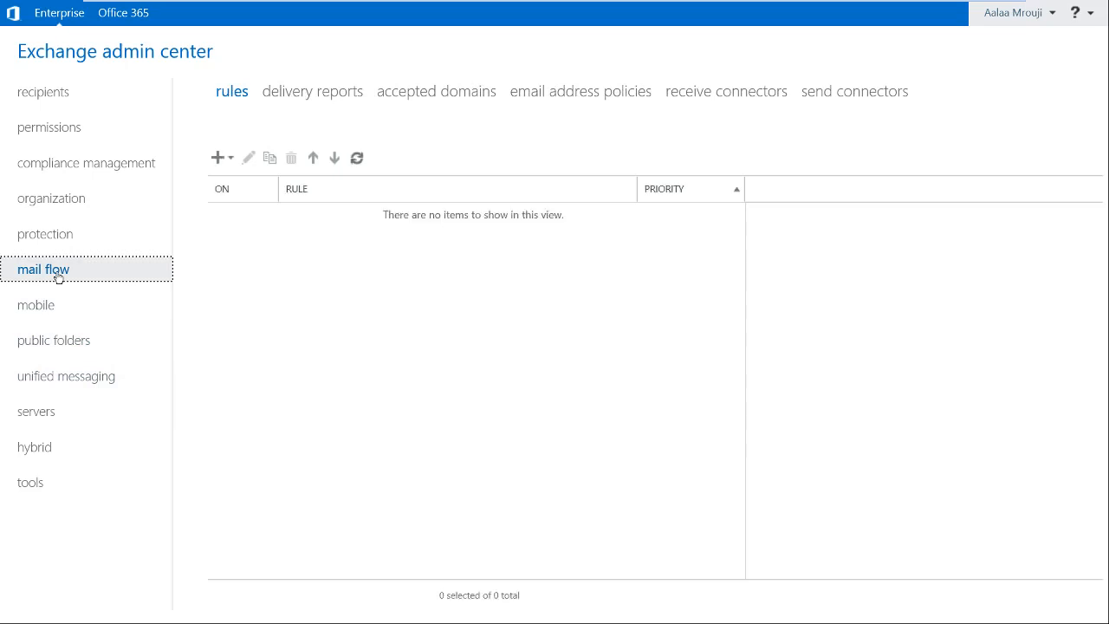
left_click(832, 92)
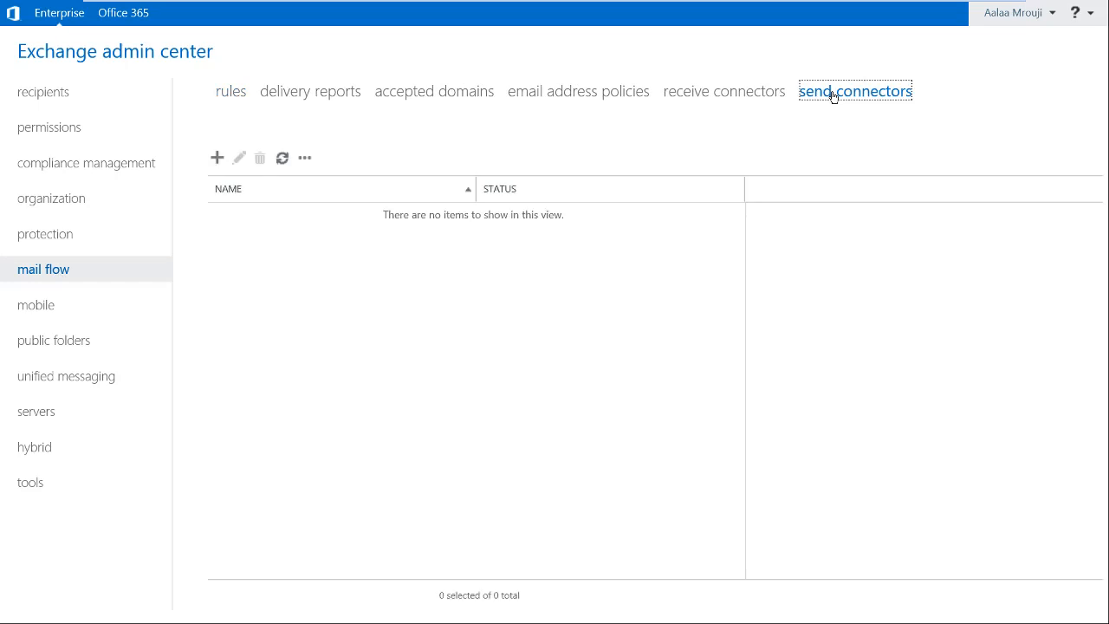
left_click(220, 157)
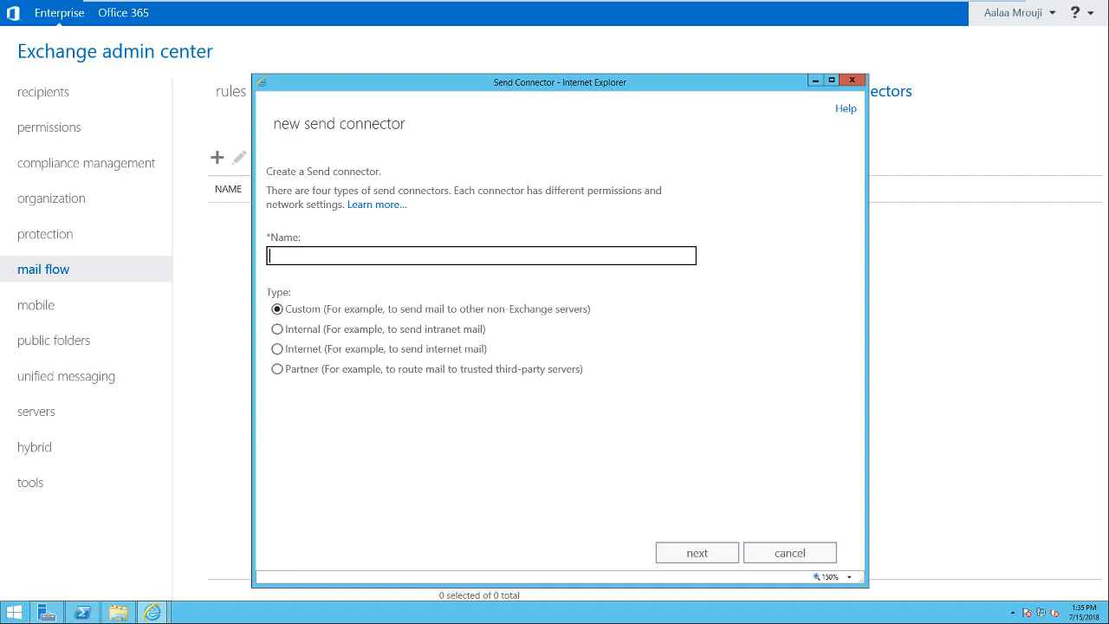
type("mail")
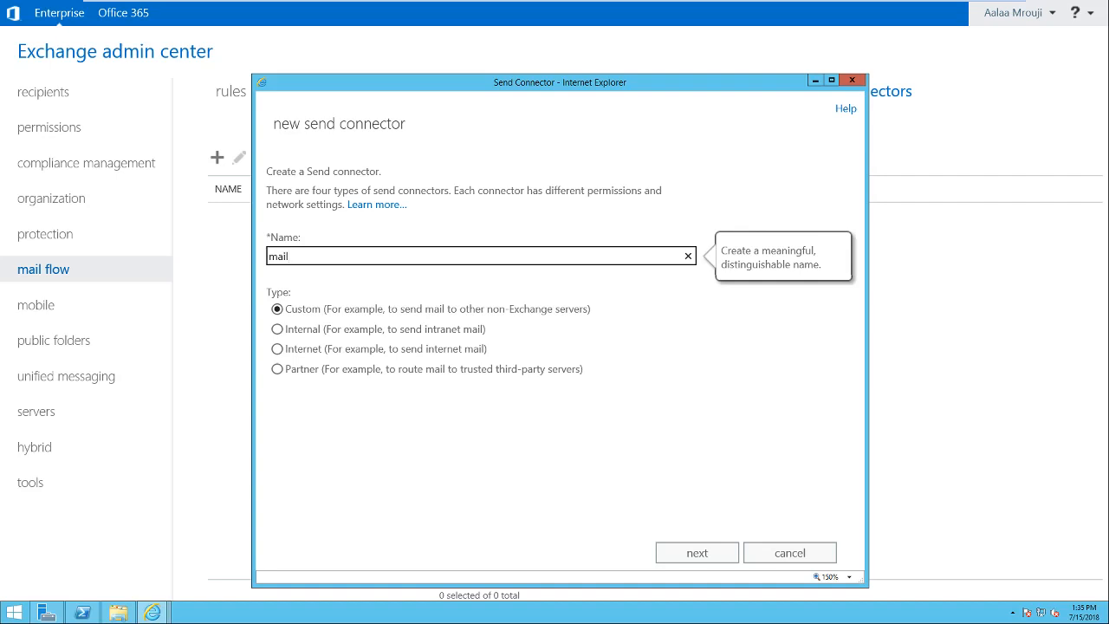
type(".imroujinet.com")
mouse_move(537, 4)
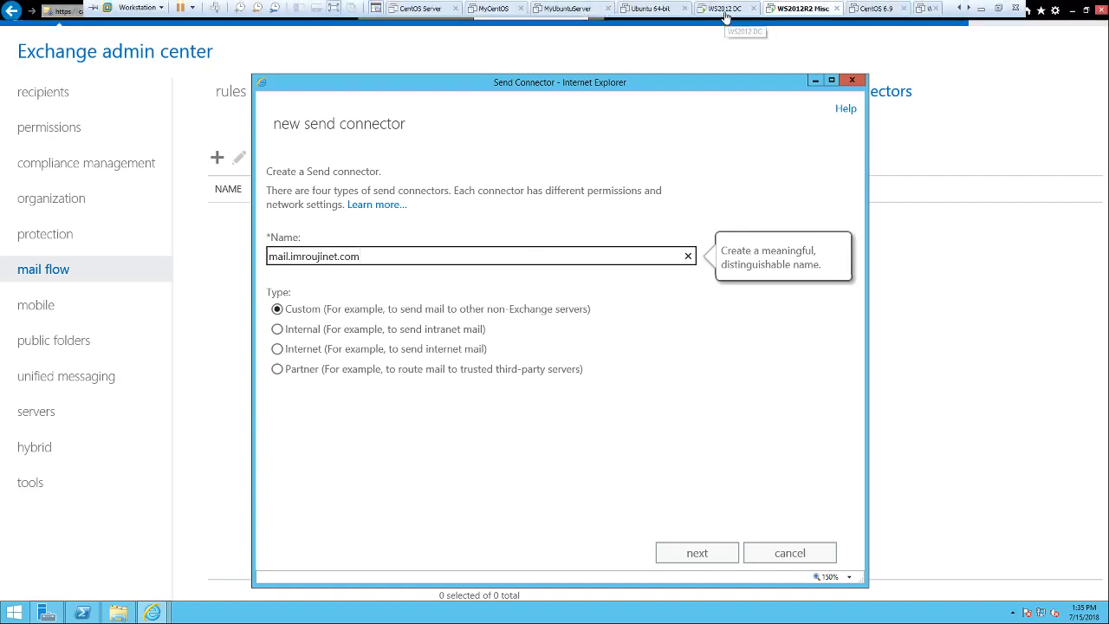
left_click(725, 10)
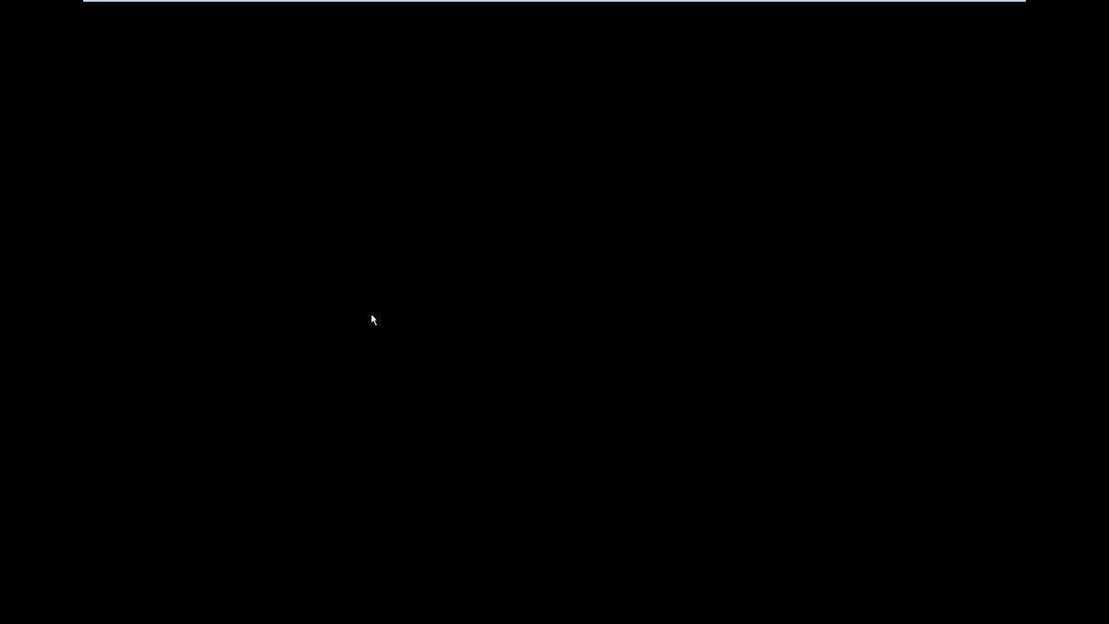
mouse_move(625, 1)
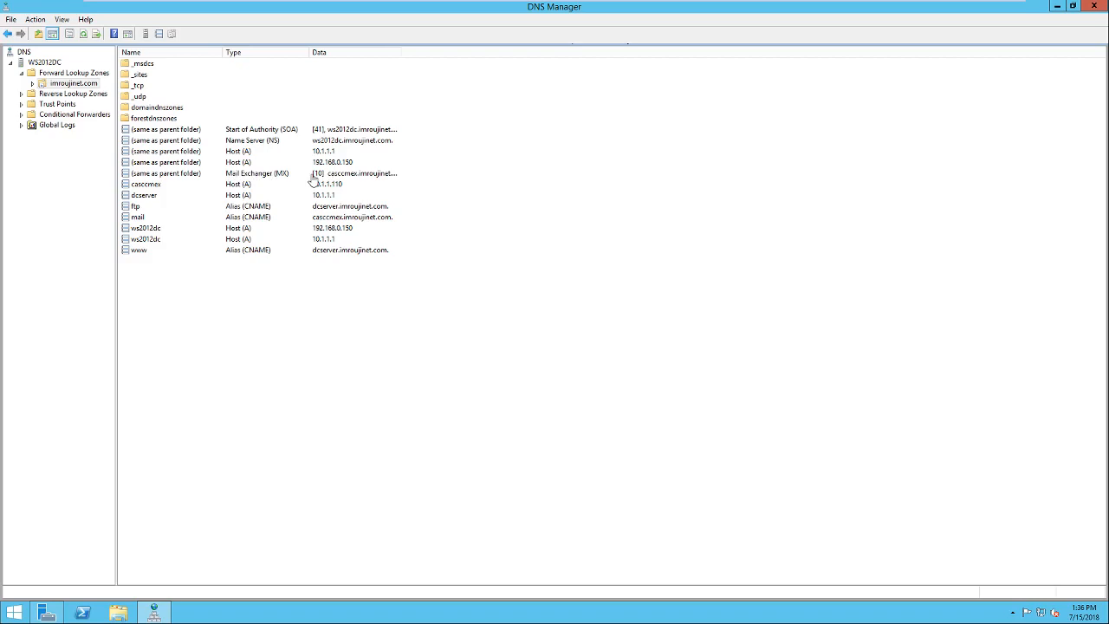
left_click(797, 8)
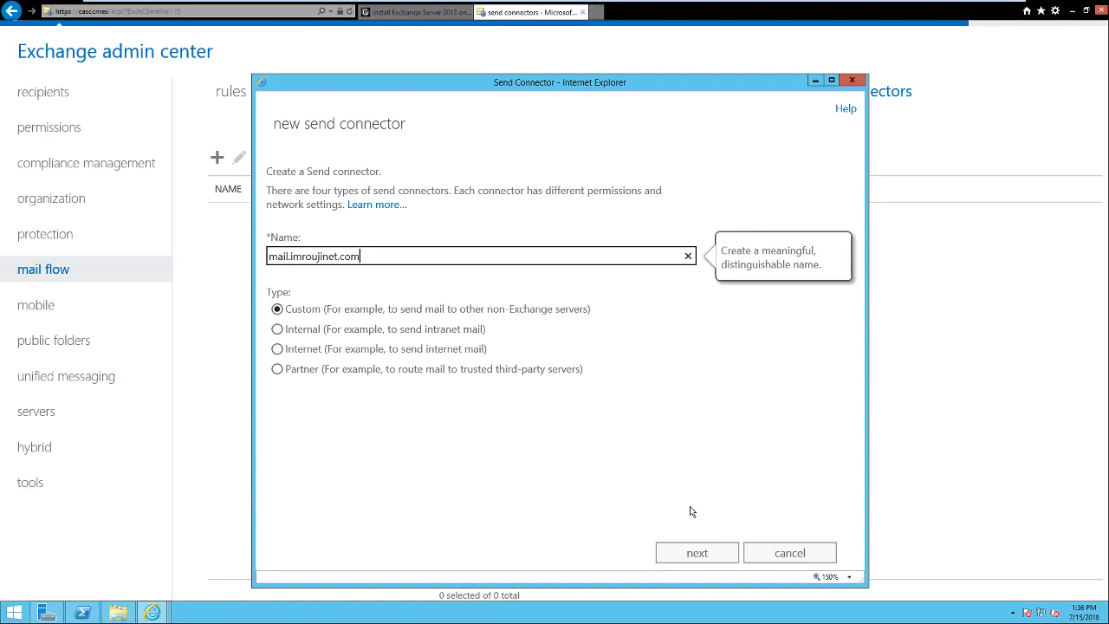
Keep MX-record routing for the connector and add a domain to its address space.
left_click(699, 554)
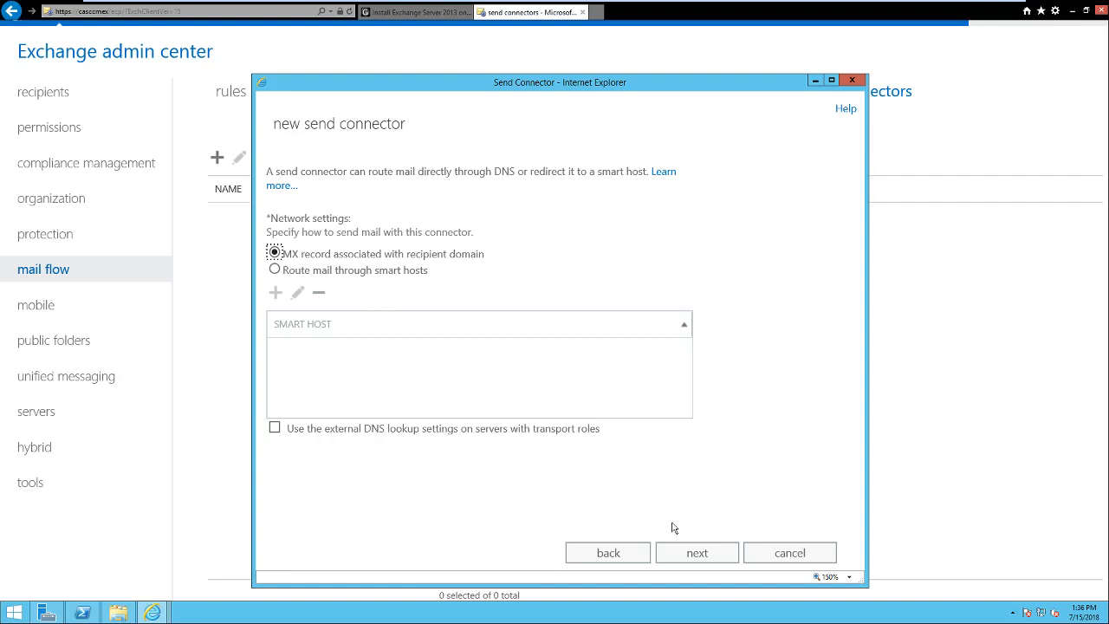
left_click(692, 553)
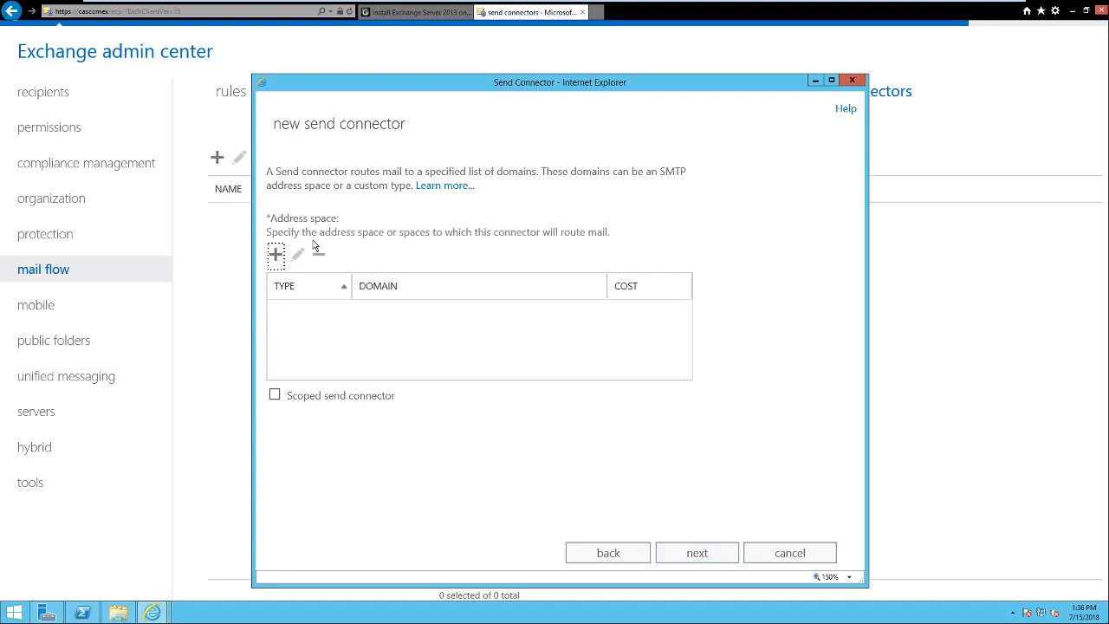
left_click(276, 257)
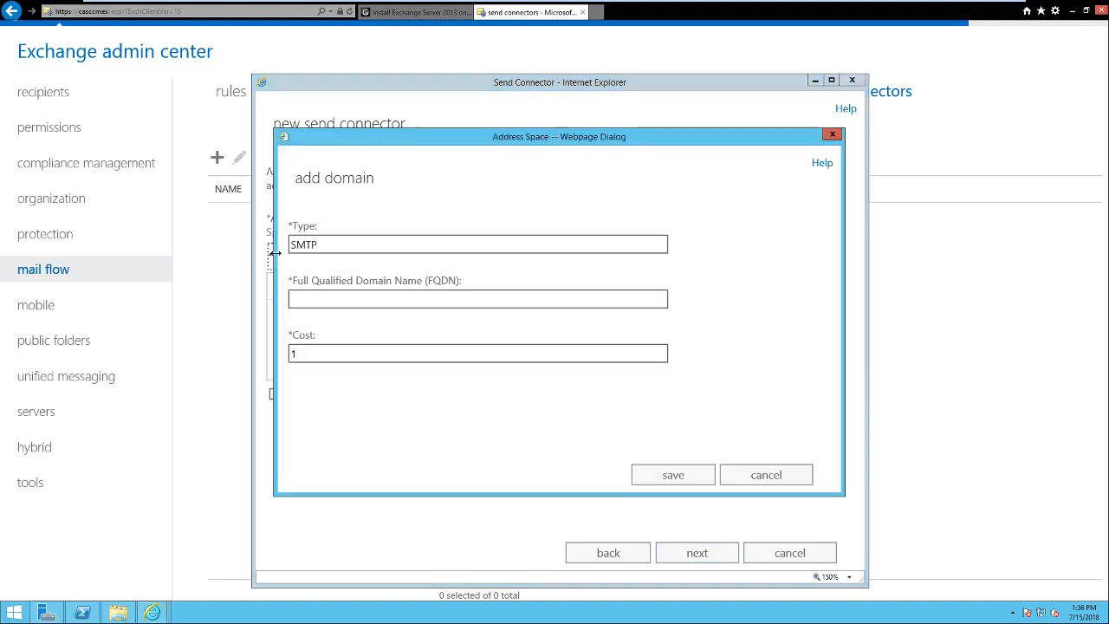
Add SMTP domain mail.imroujinet.com at cost 1 to the connector's address space.
left_click(392, 299)
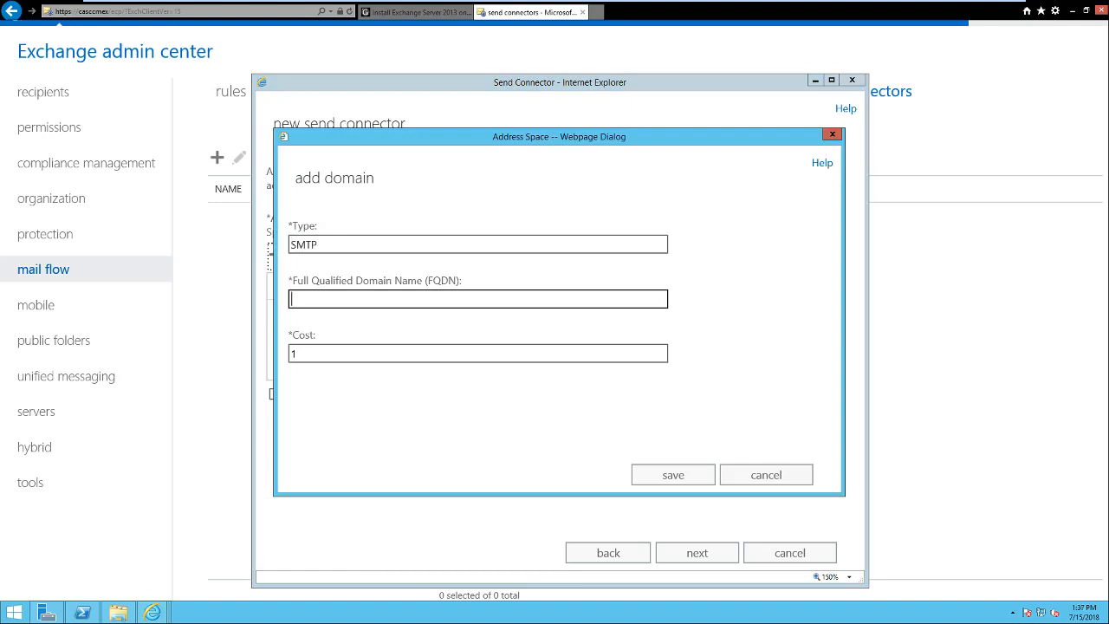
type("mail.imroujinet.com")
left_click(668, 474)
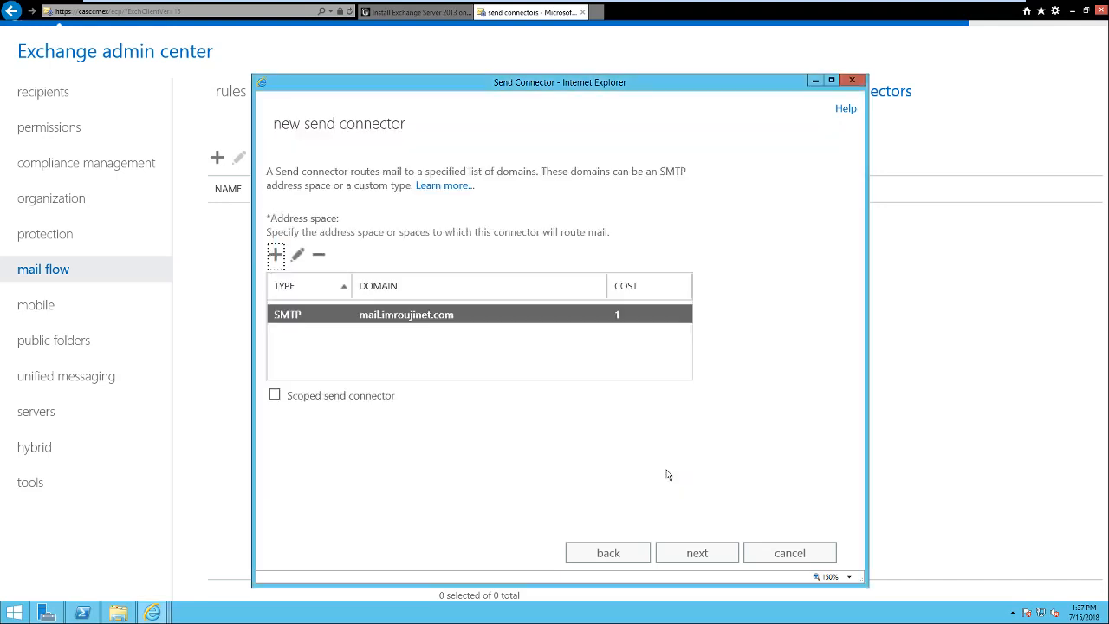
left_click(712, 553)
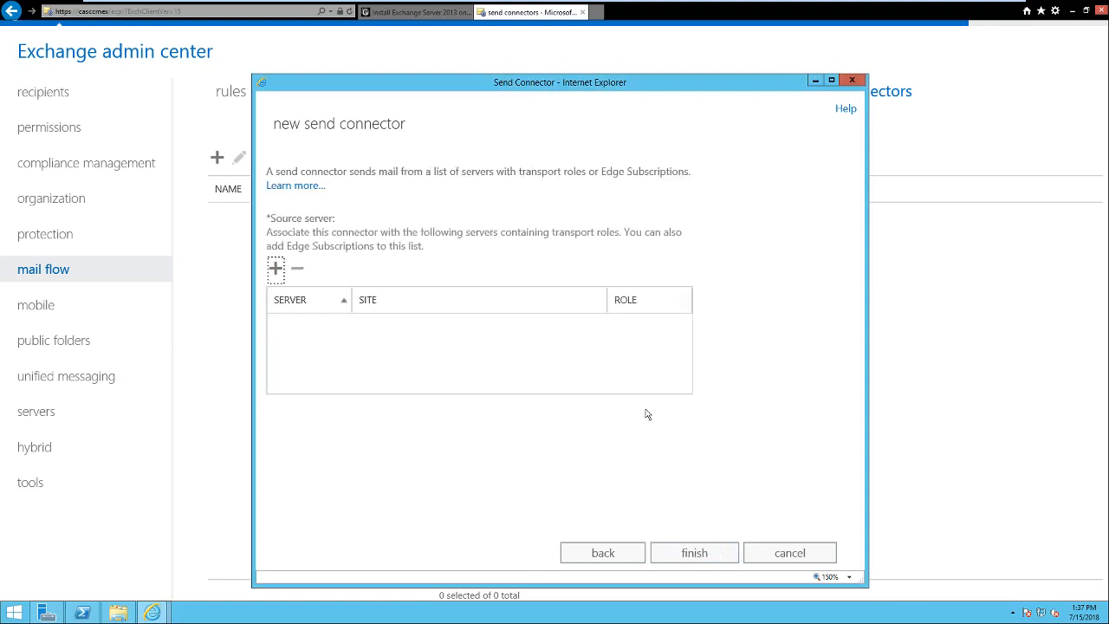
Choose CASCCMEX as the source server and finish creating the mail.imroujinet.com connector.
left_click(275, 269)
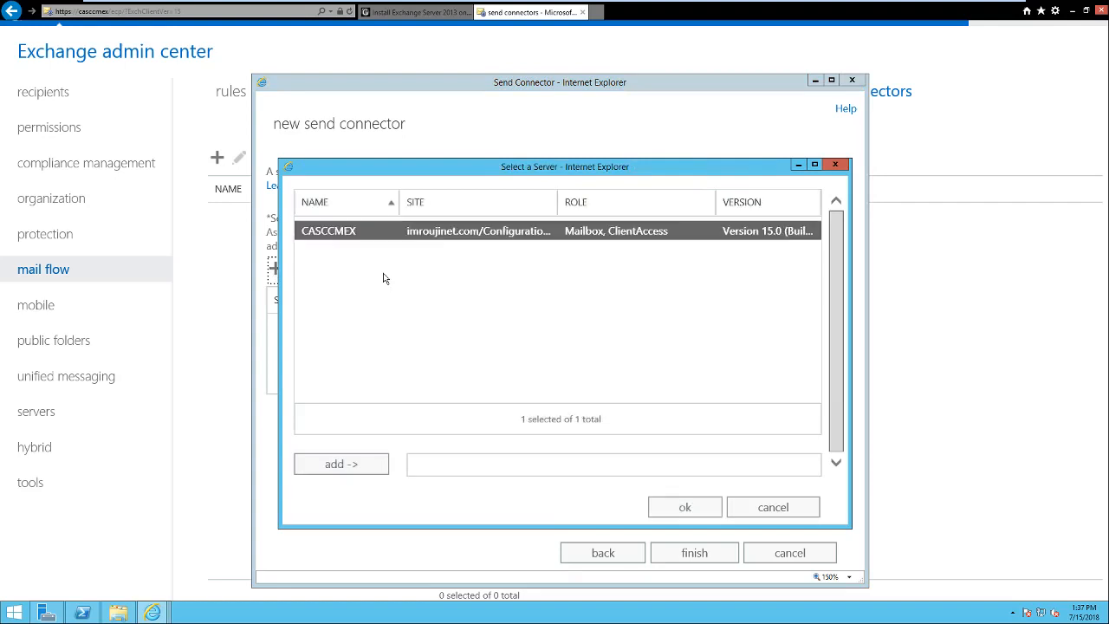
left_click(346, 465)
left_click(687, 510)
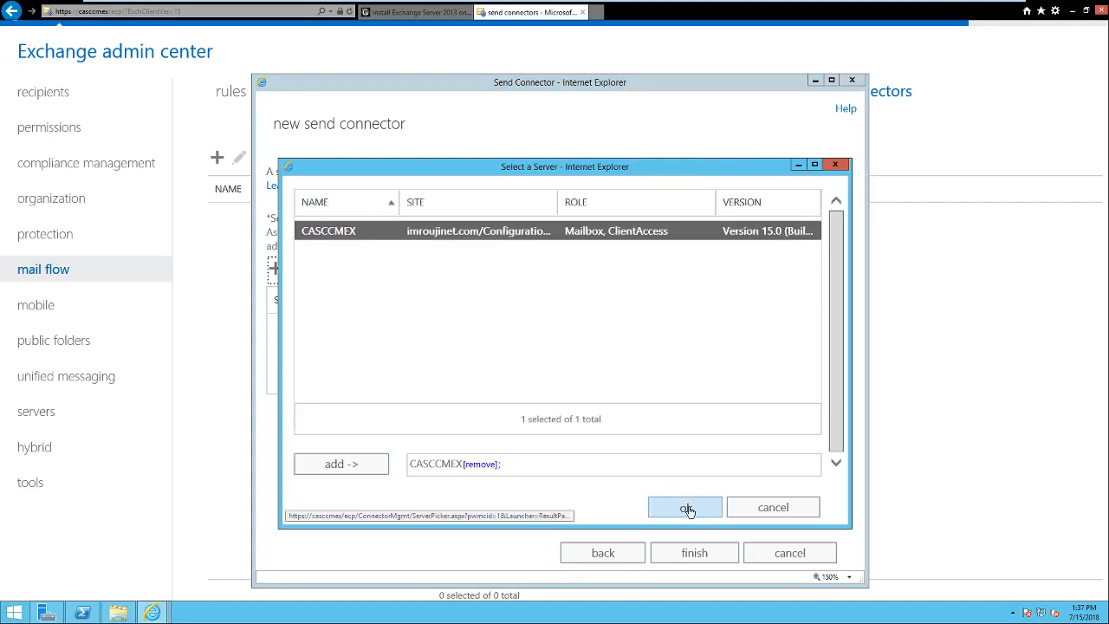
left_click(692, 555)
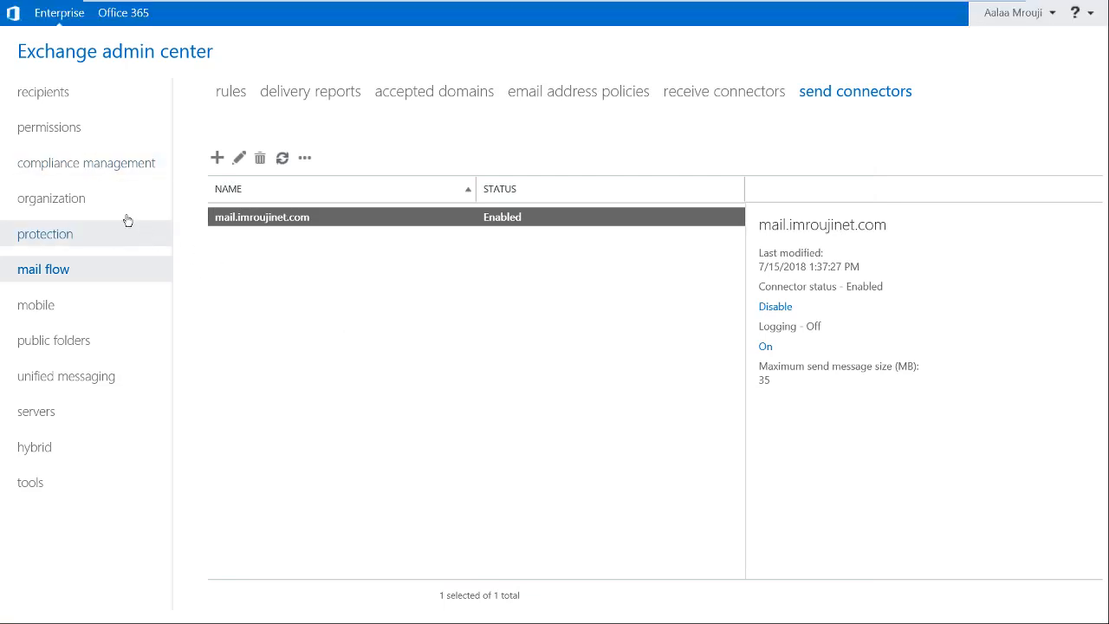
Return to the recipients mailbox list, exit full-screen, and close the installation guide tab.
left_click(65, 102)
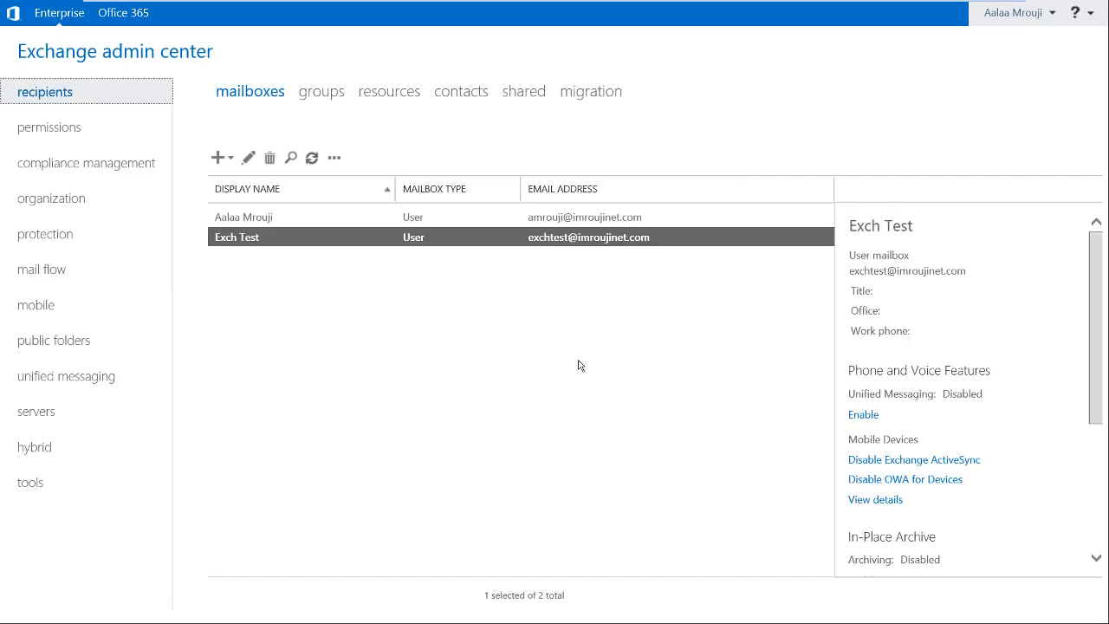
key("F11")
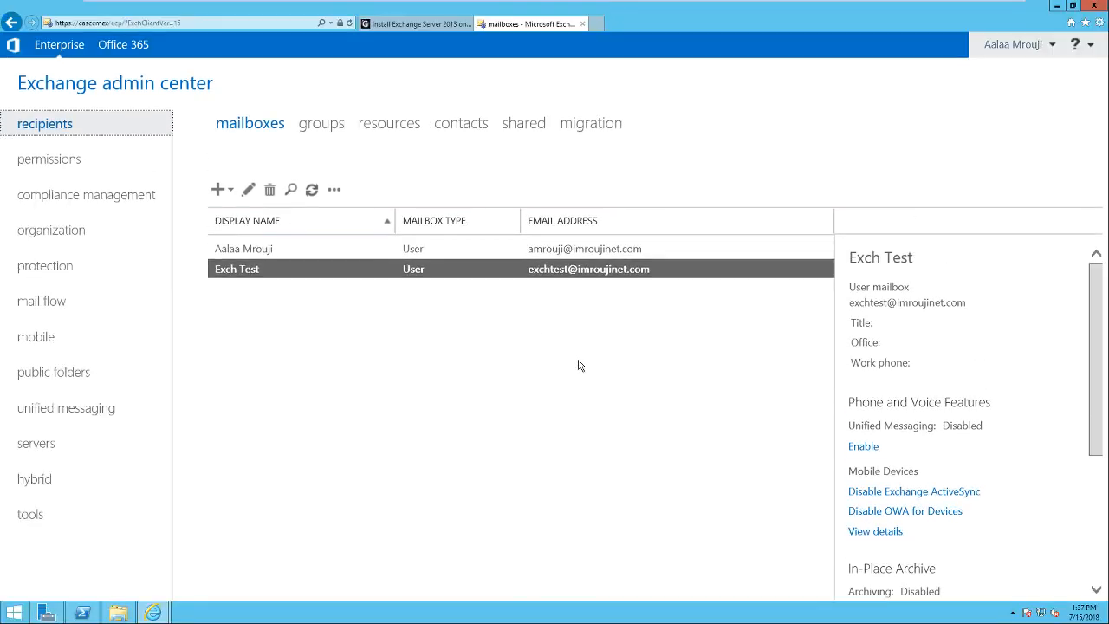
left_click(466, 24)
left_click(484, 25)
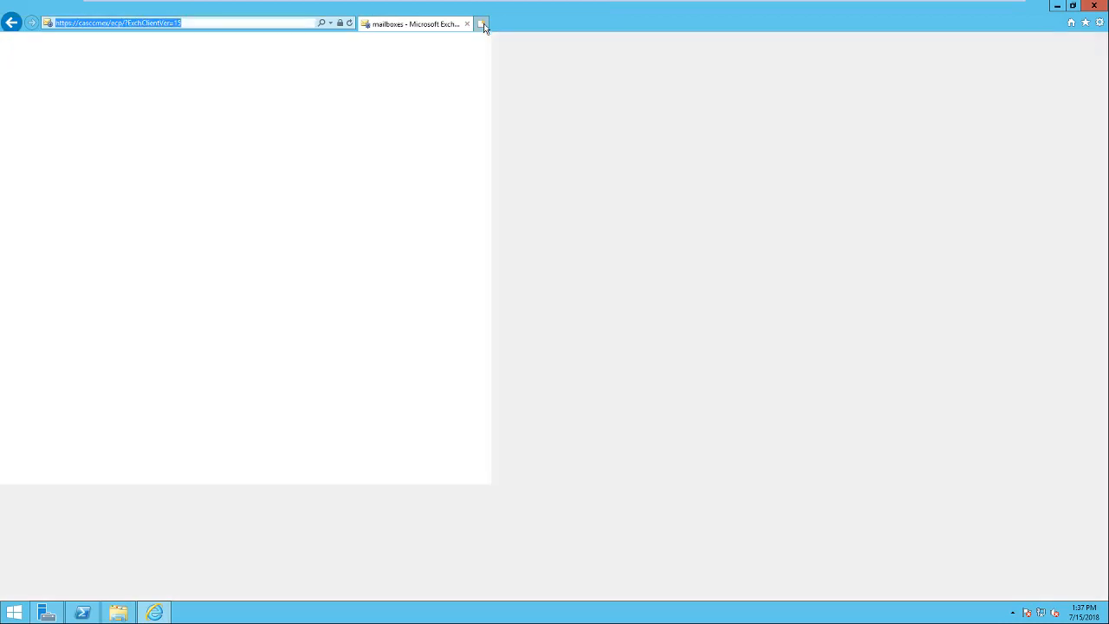
type("h")
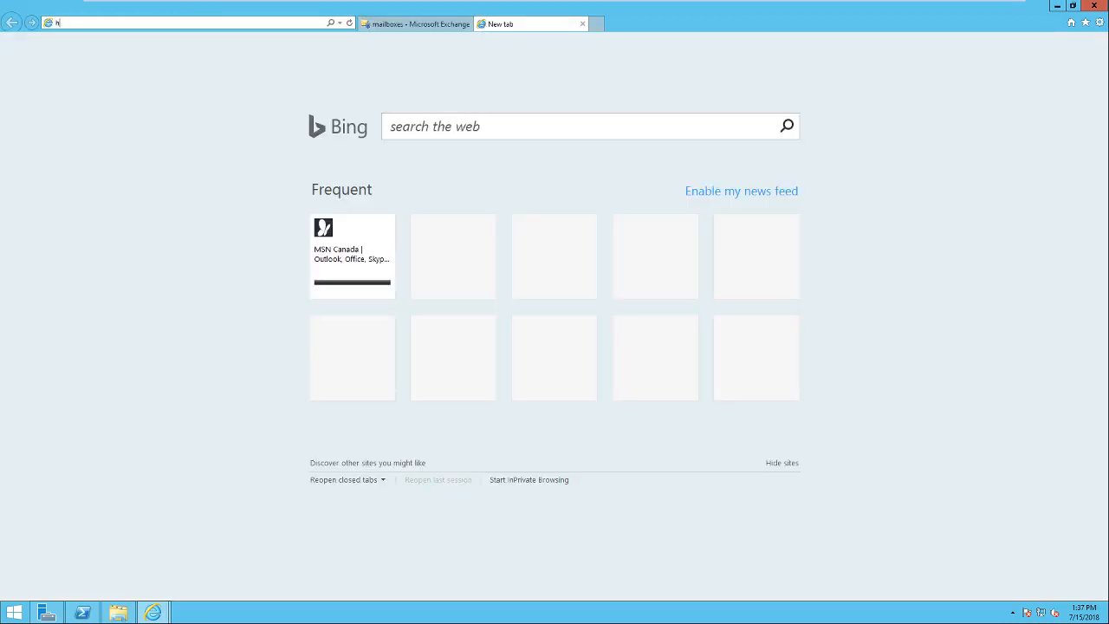
type("ttps://mail")
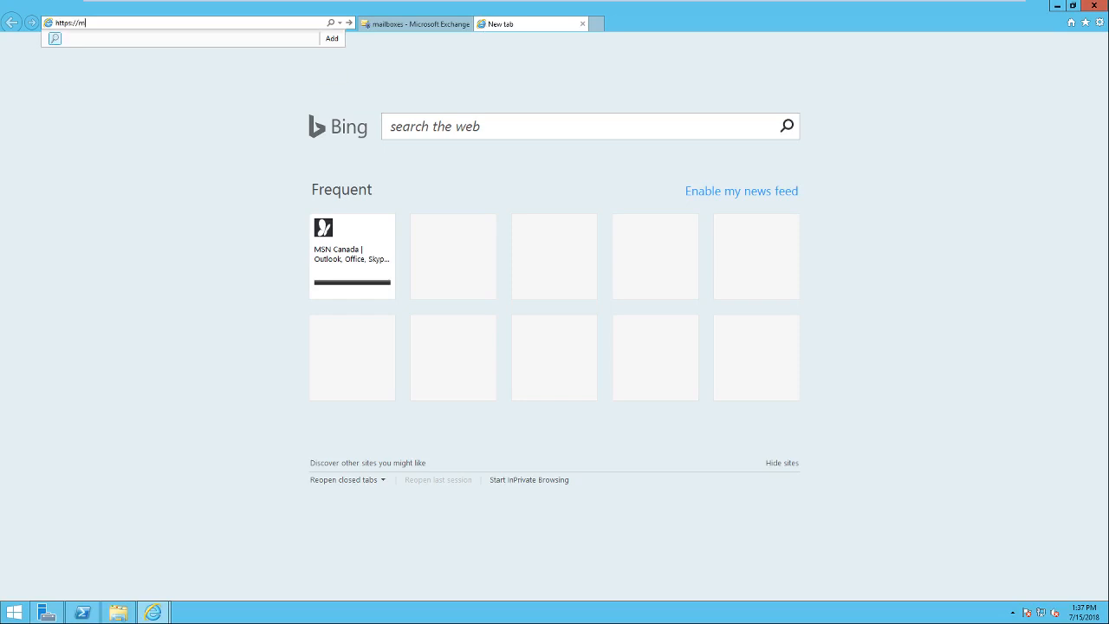
type(".imroujinet.com/owa")
key("Return")
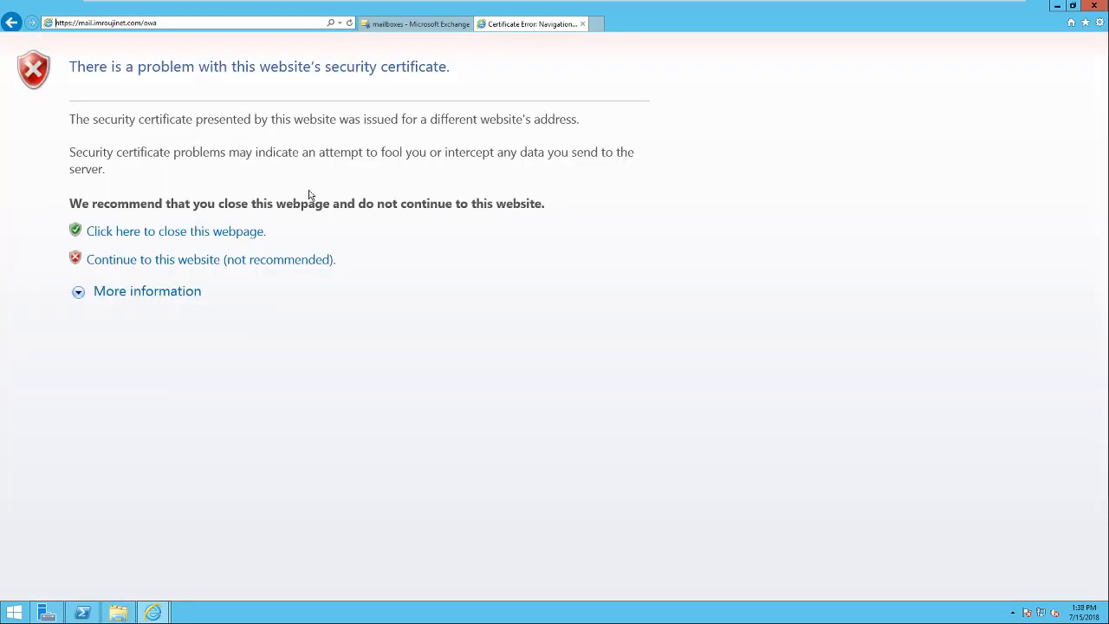
left_click(141, 259)
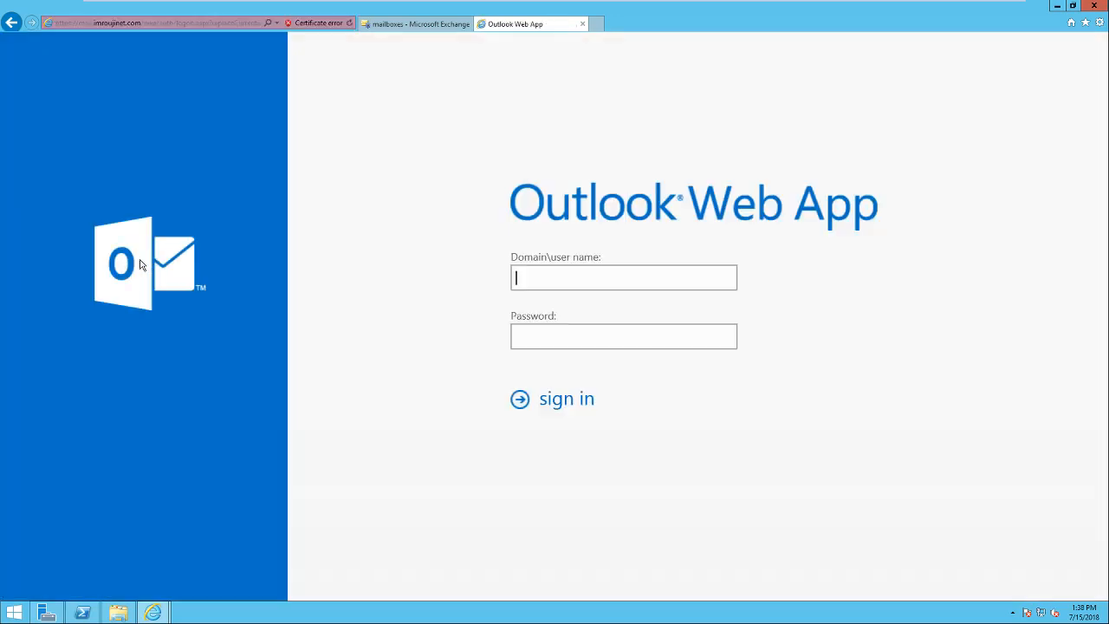
Sign in to Outlook Web App with the domain account, declining to save the password.
type("iMROUJINET\\amrouji")
key("Tab")
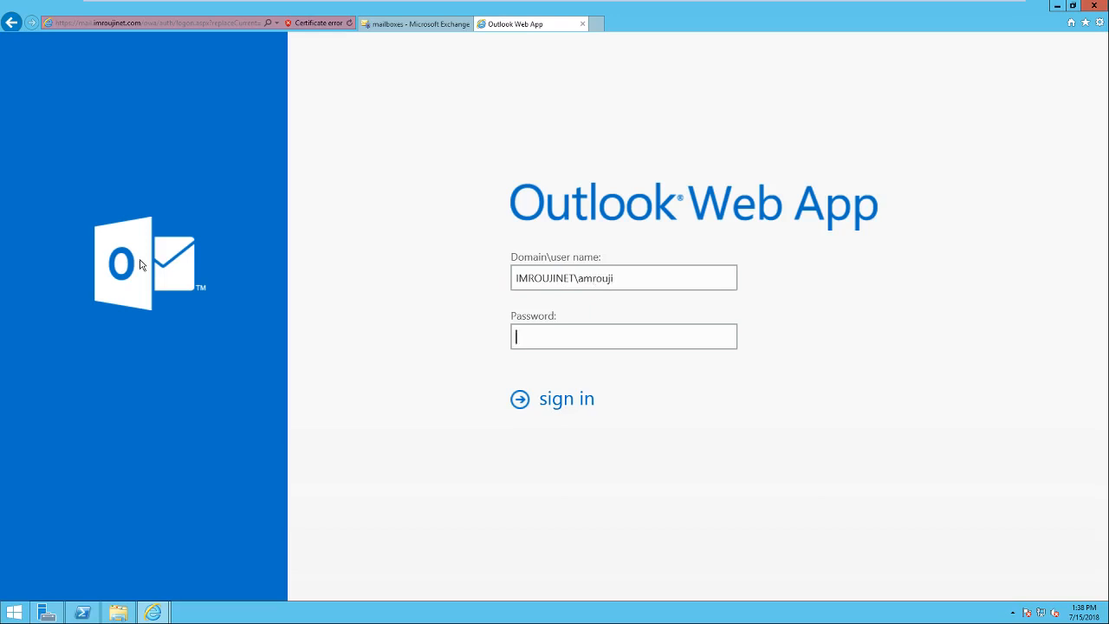
type("•••••••••••")
key("Return")
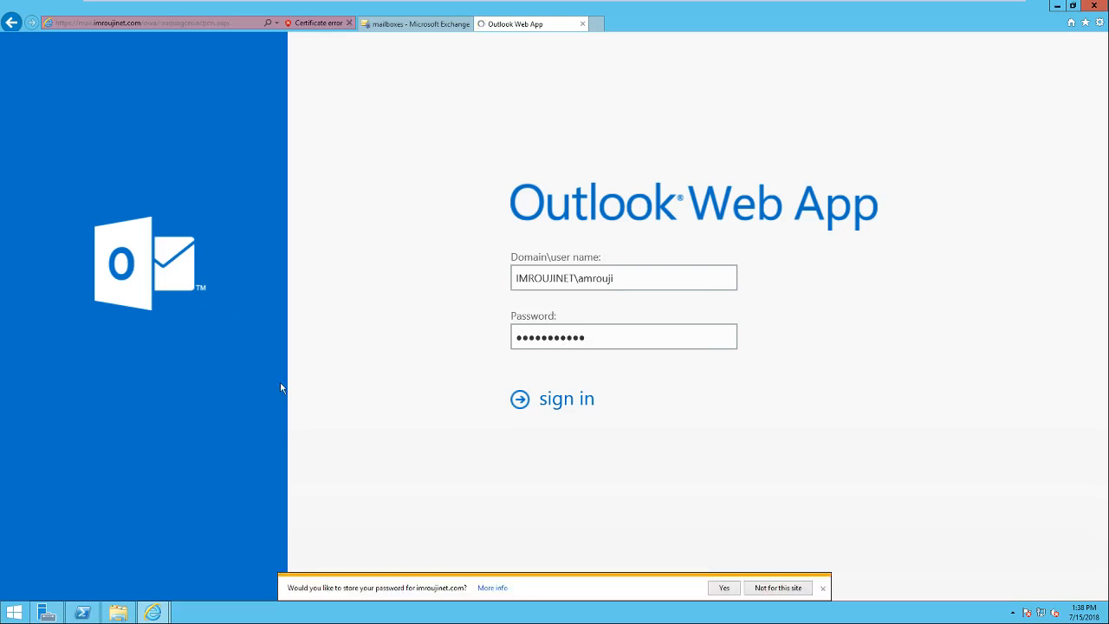
left_click(777, 587)
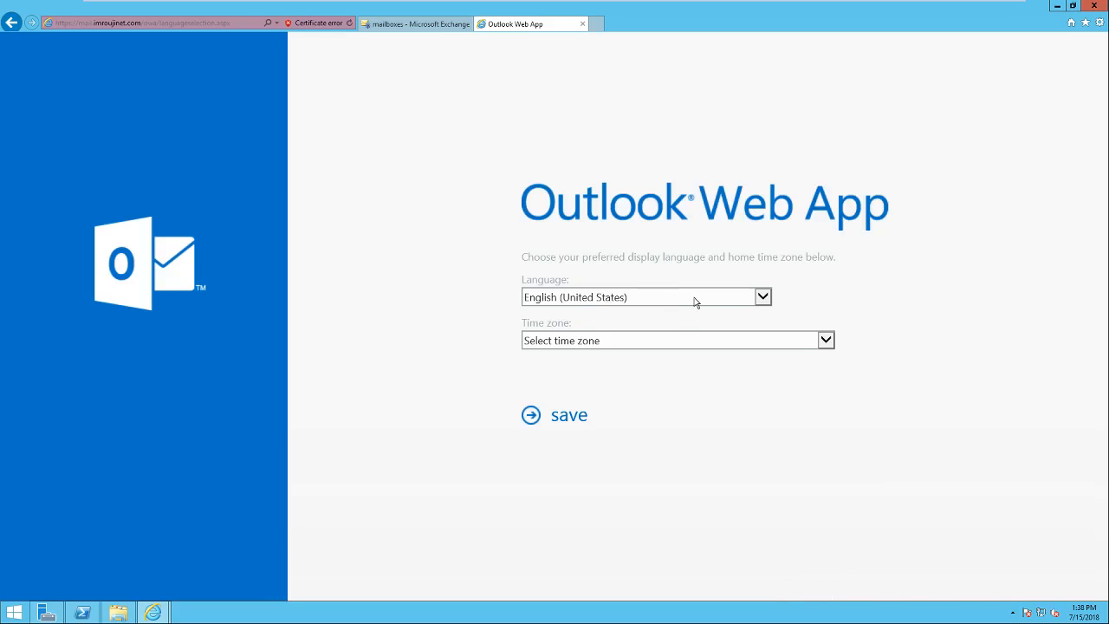
Set the Outlook Web App time zone to Eastern Time (US & Canada) and save.
left_click(790, 341)
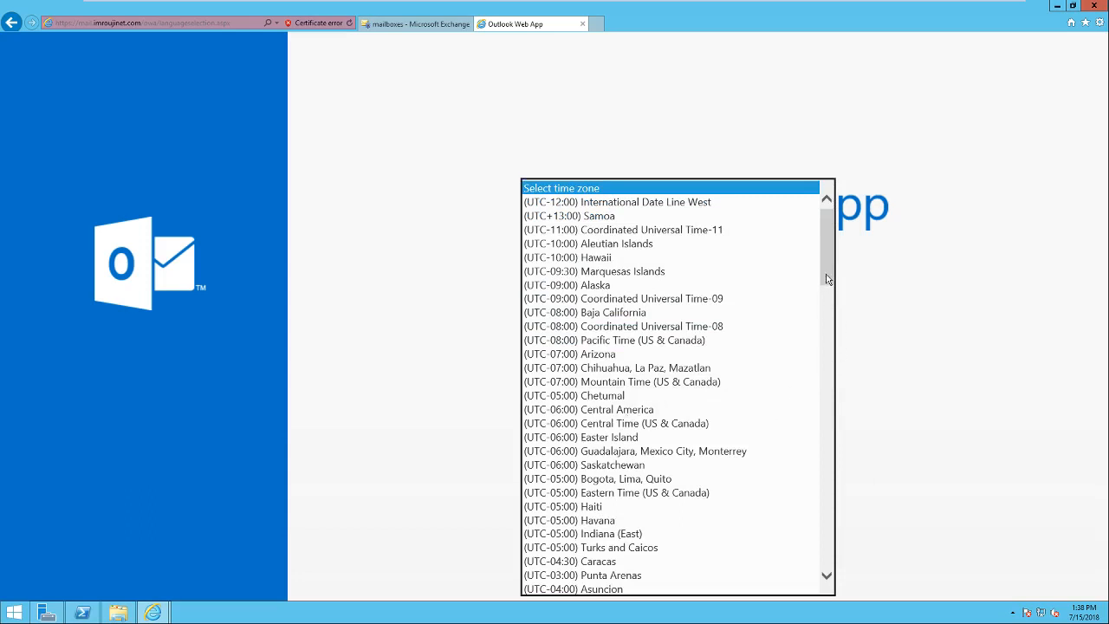
left_click_drag(825, 272, 827, 288)
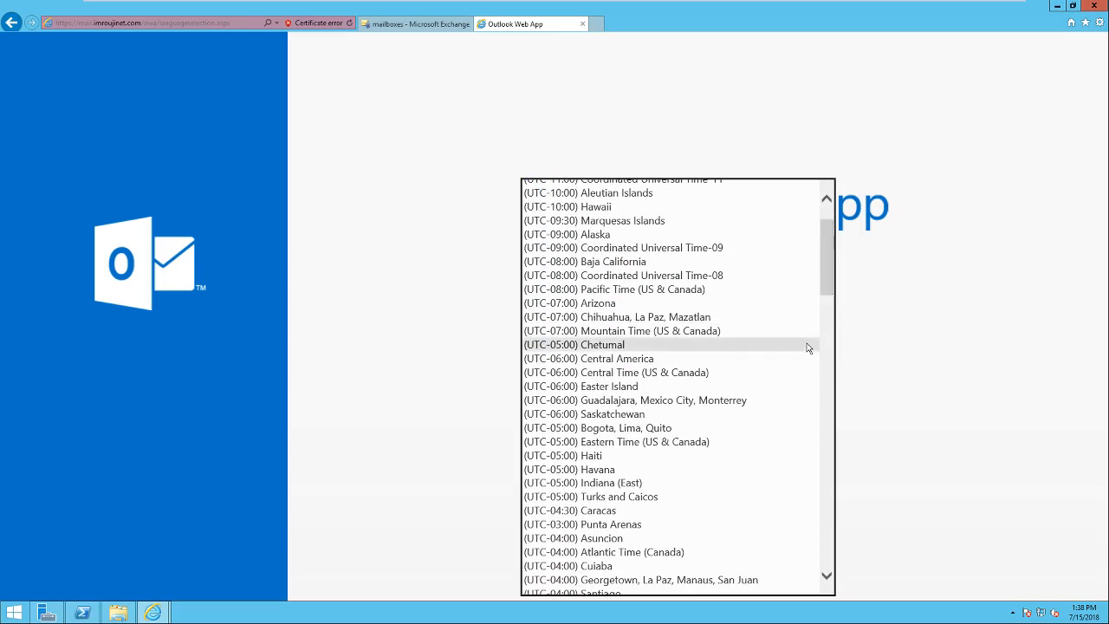
left_click(697, 443)
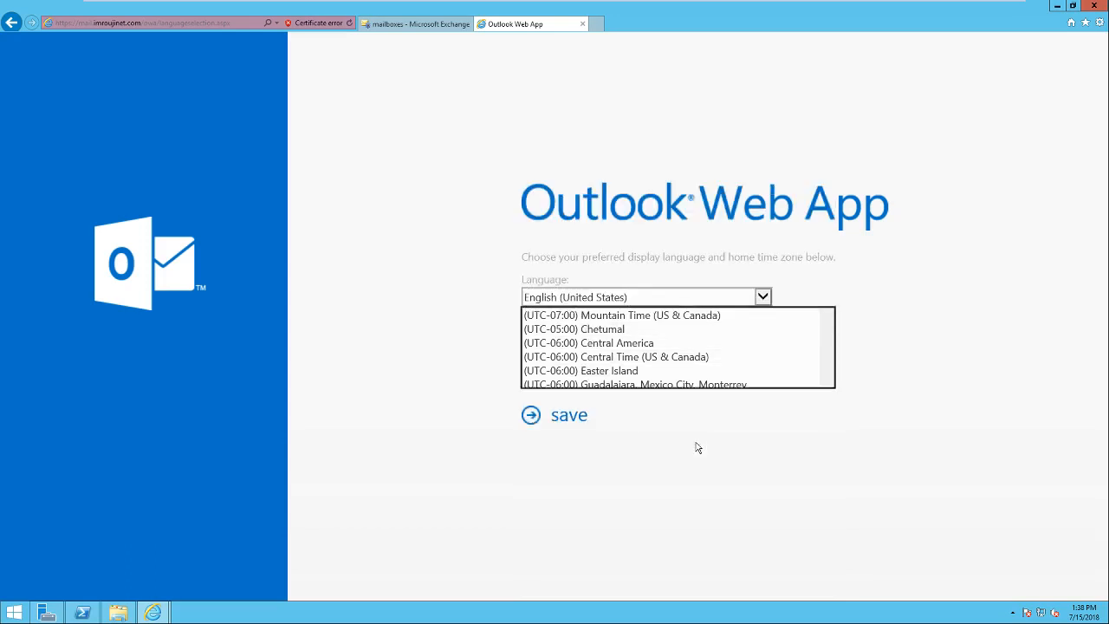
left_click(563, 417)
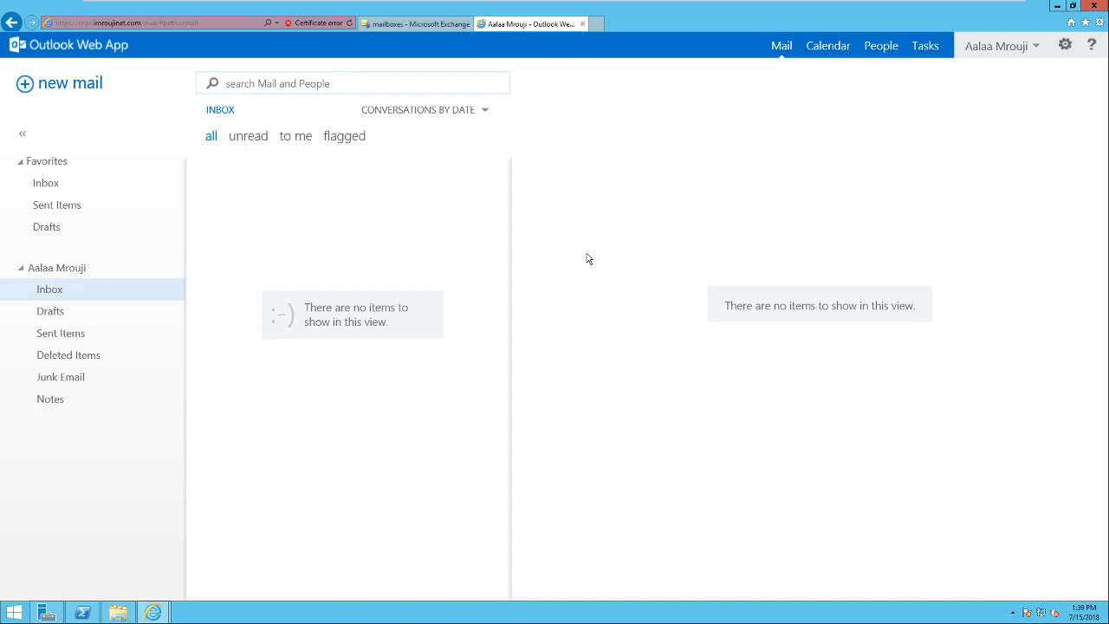
Sign out of the mailbox from the empty inbox and exit the virtual machine's full-screen view.
left_click(1037, 53)
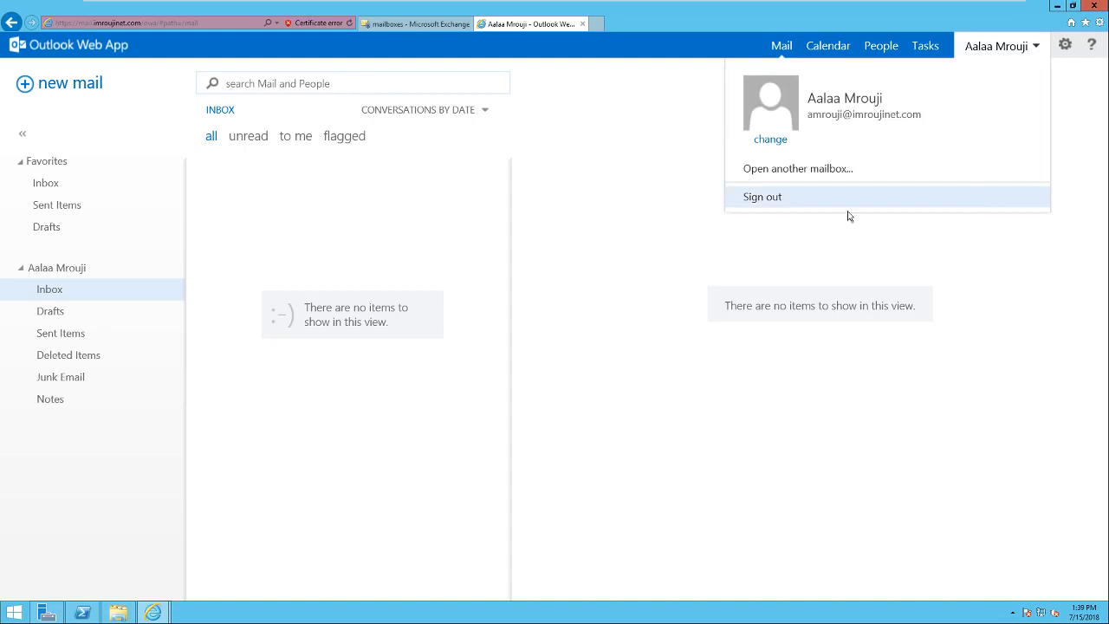
left_click(813, 206)
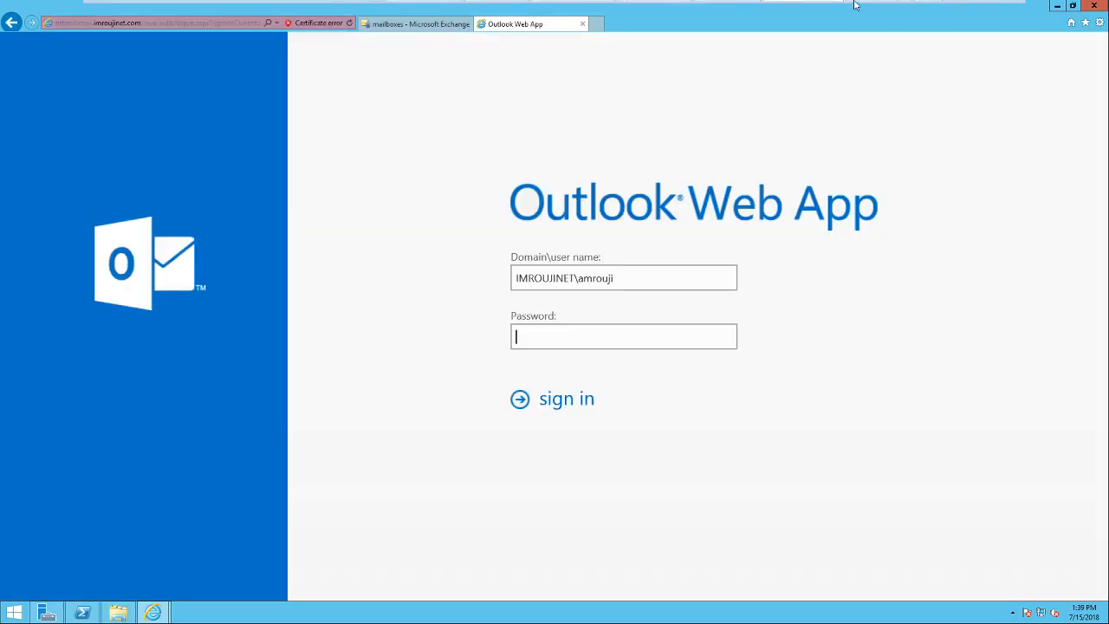
left_click(996, 7)
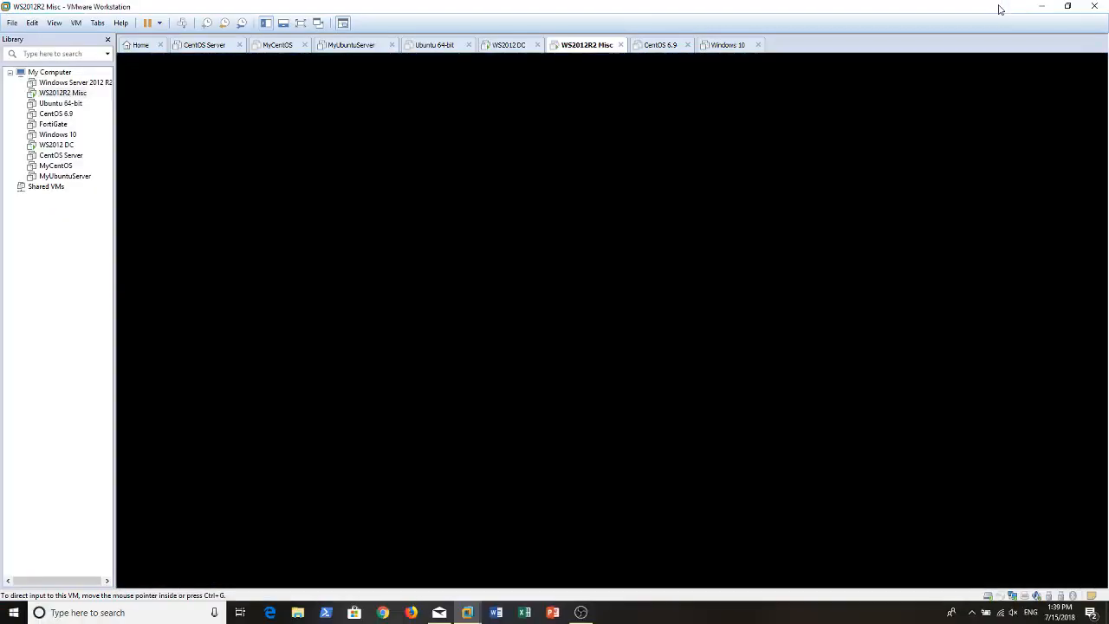